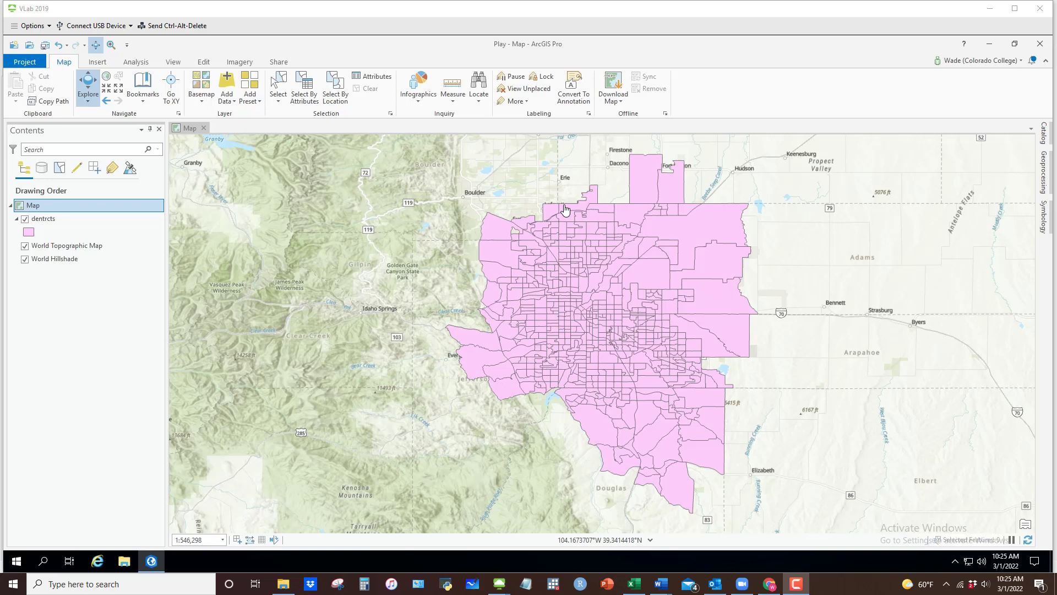
- Minimize ArcGIS Pro, leaving the Denver tract map loaded, to reveal the desktop
click(989, 45)
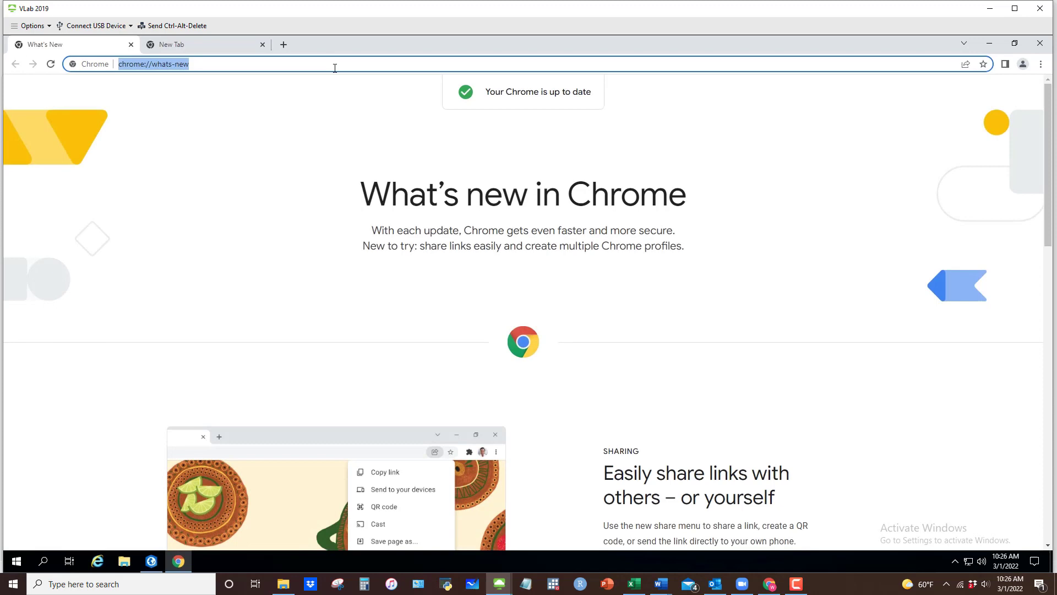
- Google 'social explorer' in Chrome and go to the Social Explorer website
text(social)
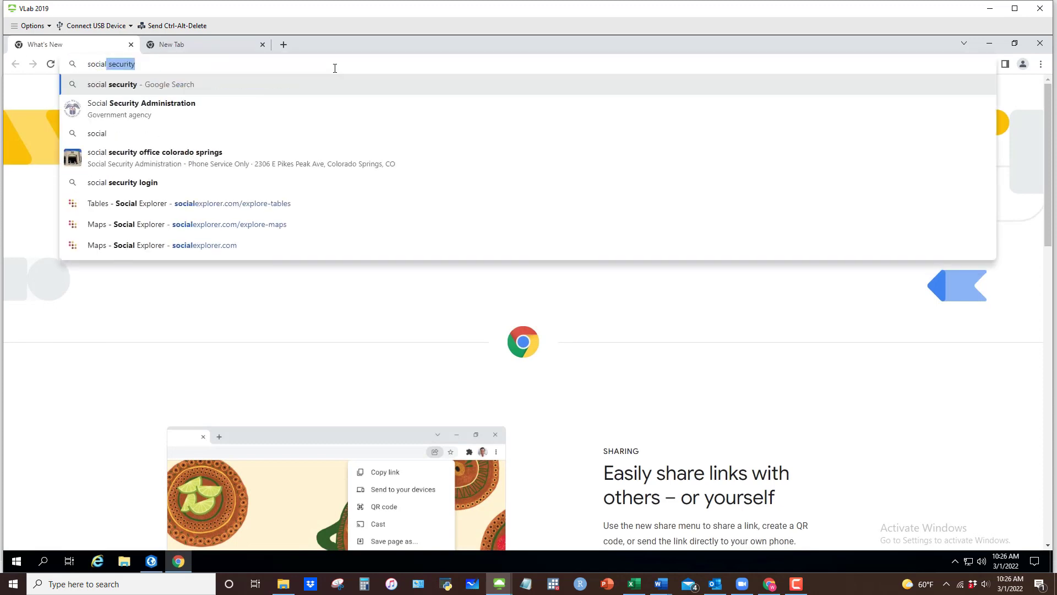
text( explorer)
key(Return)
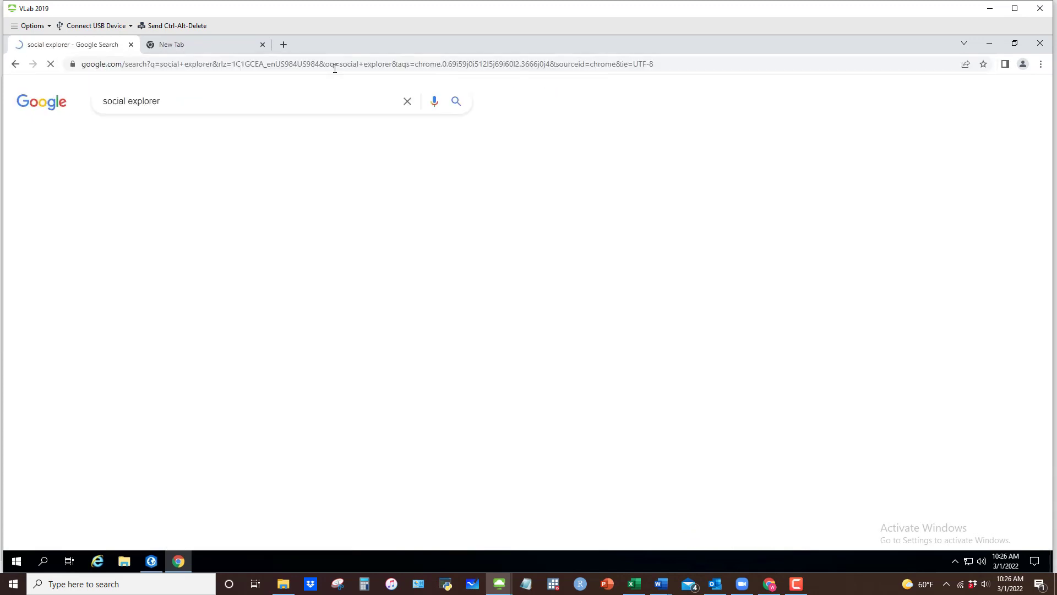
click(161, 199)
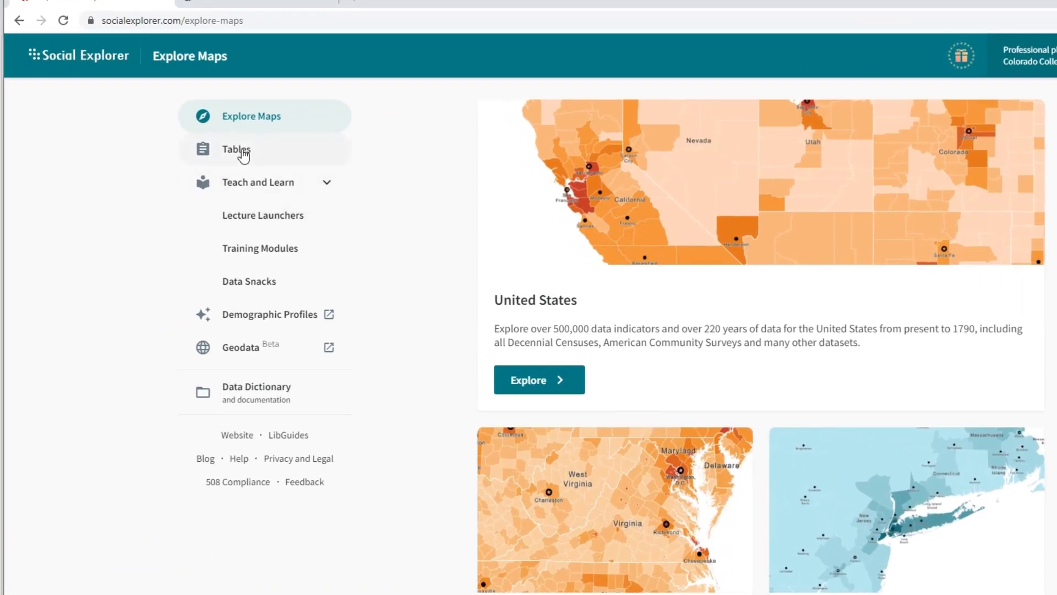
- Under Tables > American Community Surveys (5-Year Estimates), begin a report for ACS 2015–2019
click(241, 151)
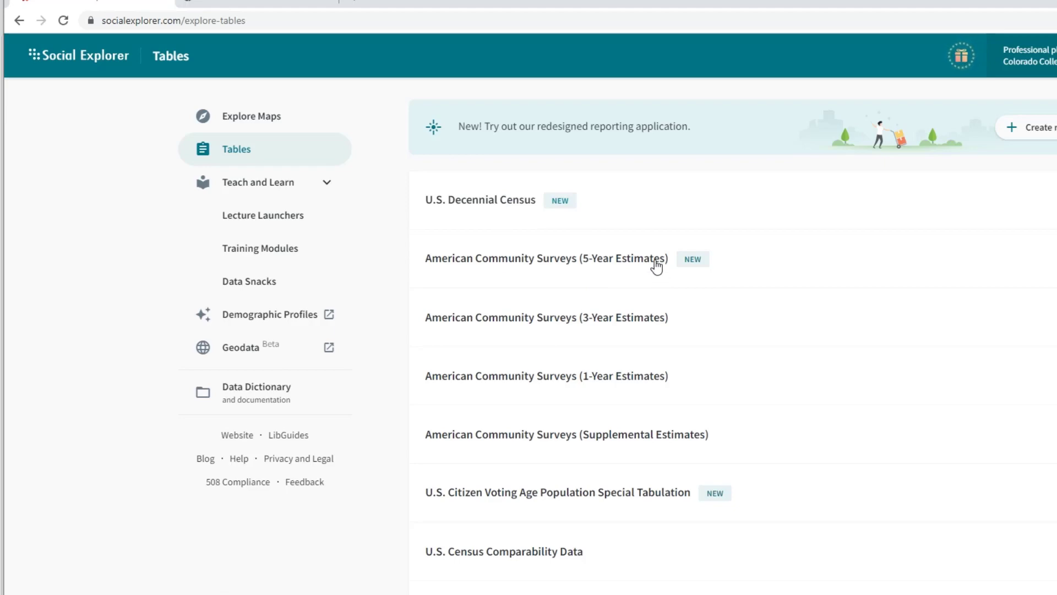
click(656, 265)
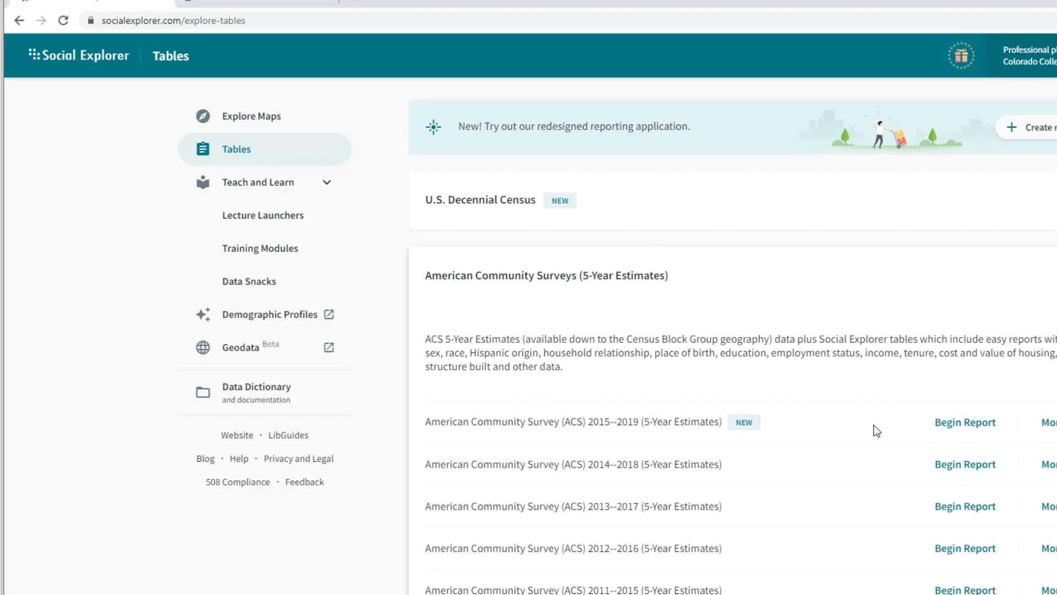
click(966, 423)
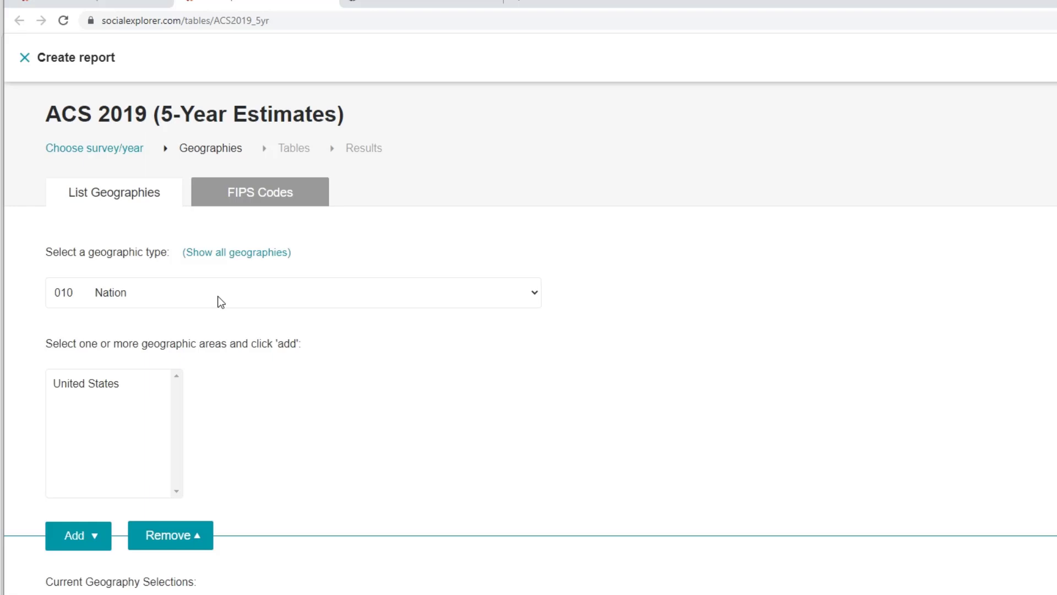
- Add all Colorado census tracts at the 140 Census Tract level, then proceed to tables
click(221, 302)
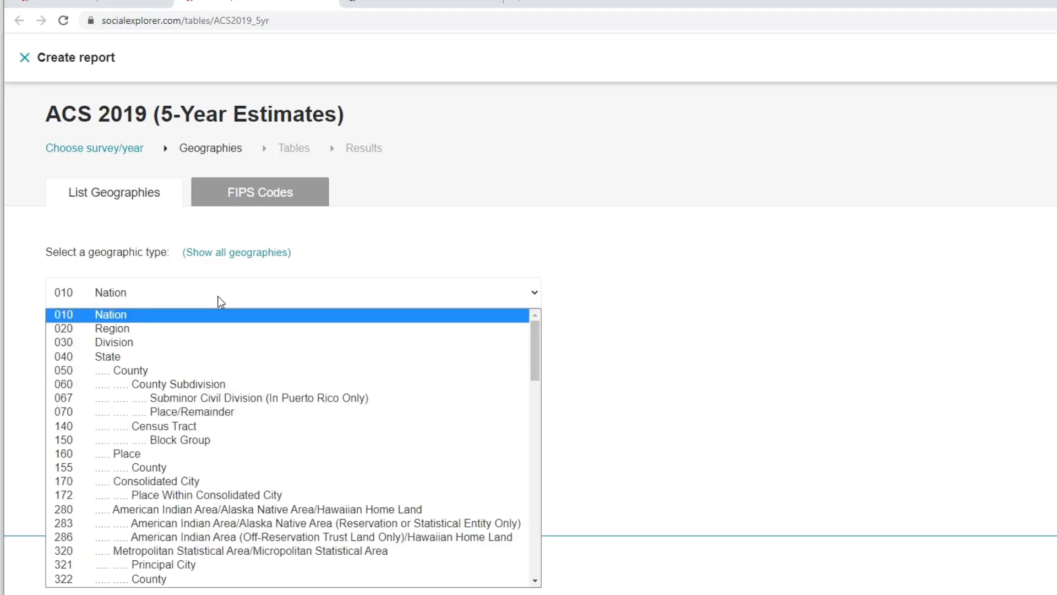
click(202, 428)
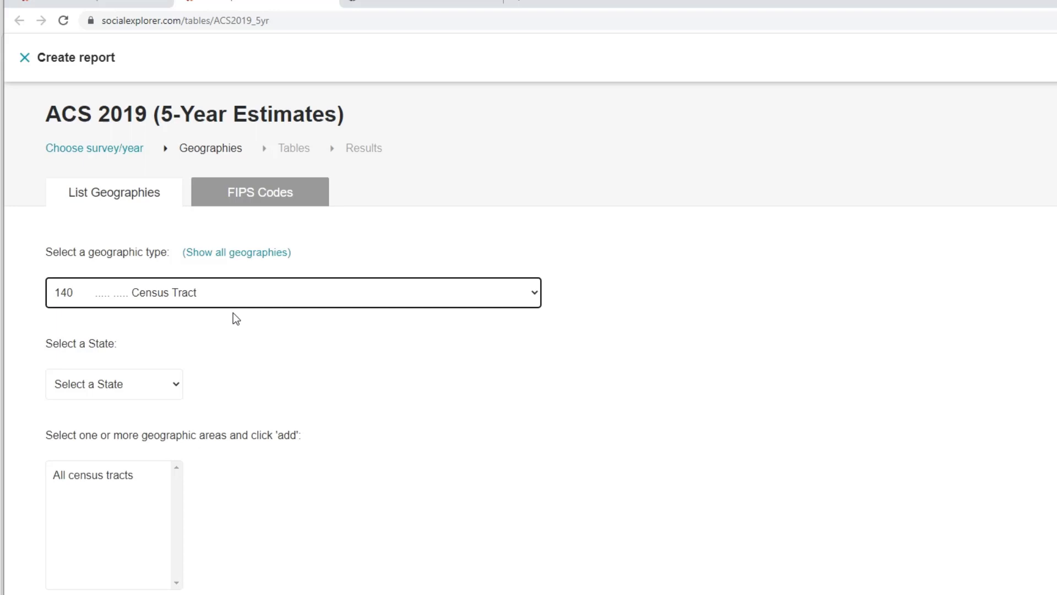
scroll(286, 338, down, 1)
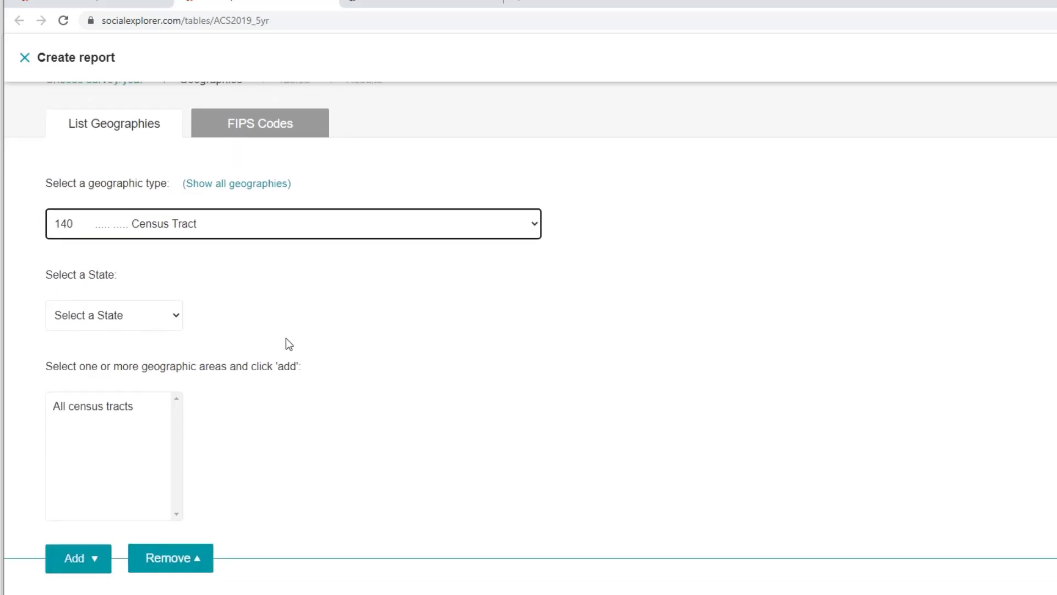
click(157, 318)
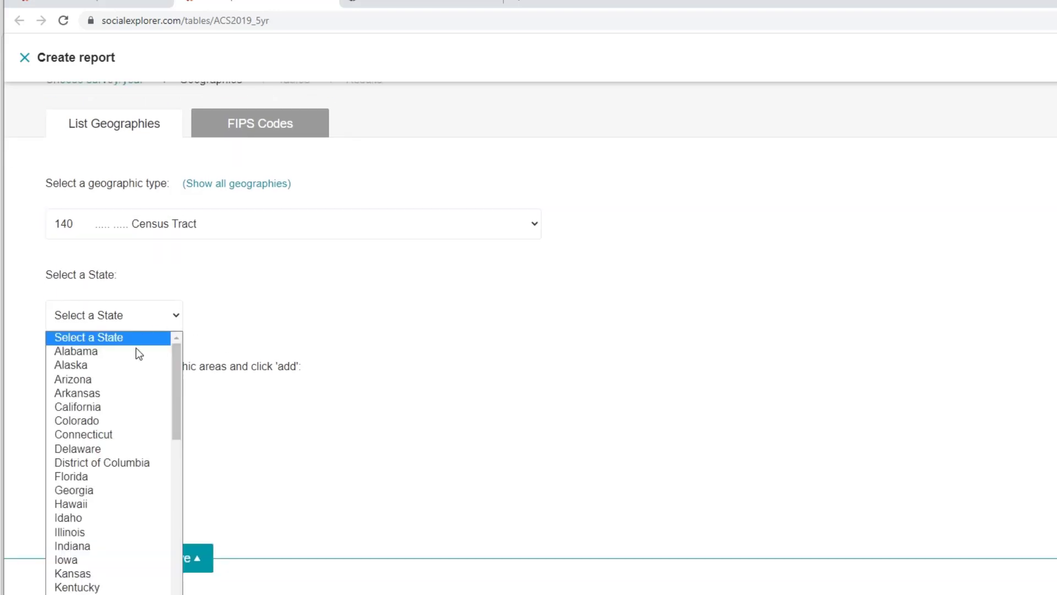
click(104, 422)
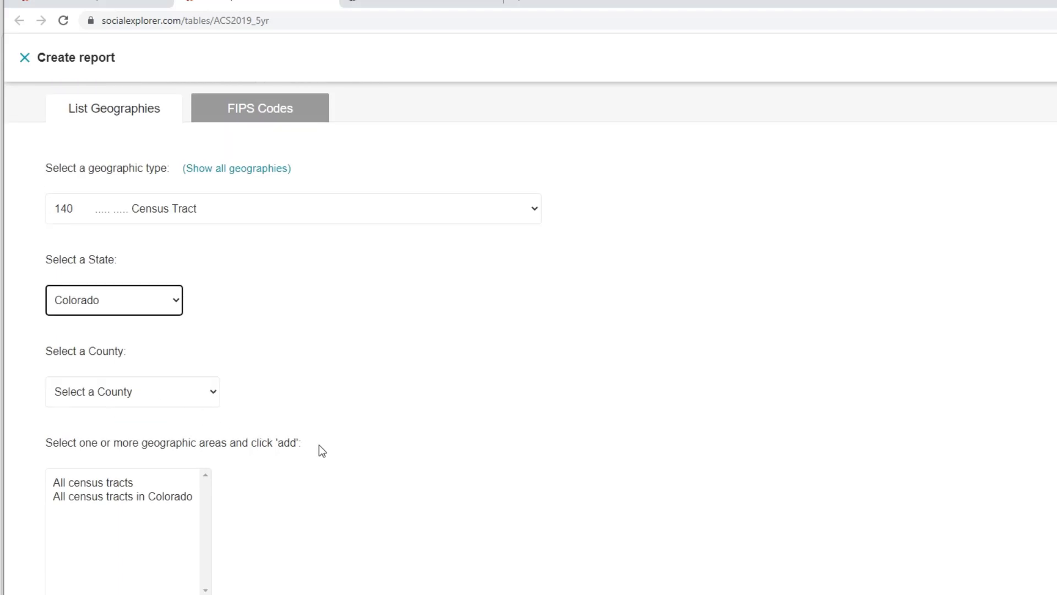
scroll(319, 446, down, 3)
click(110, 309)
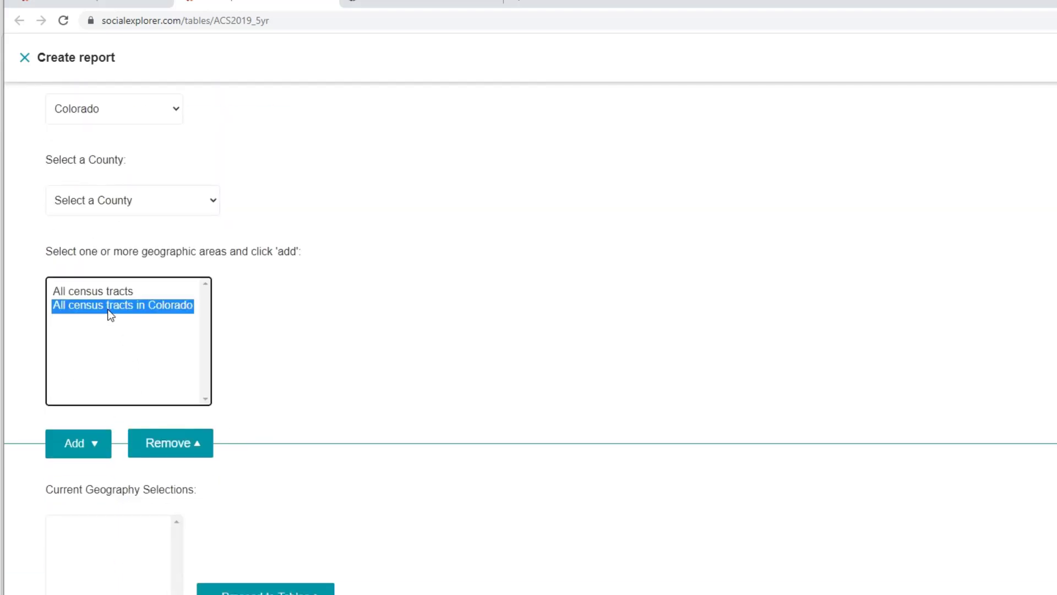
click(81, 449)
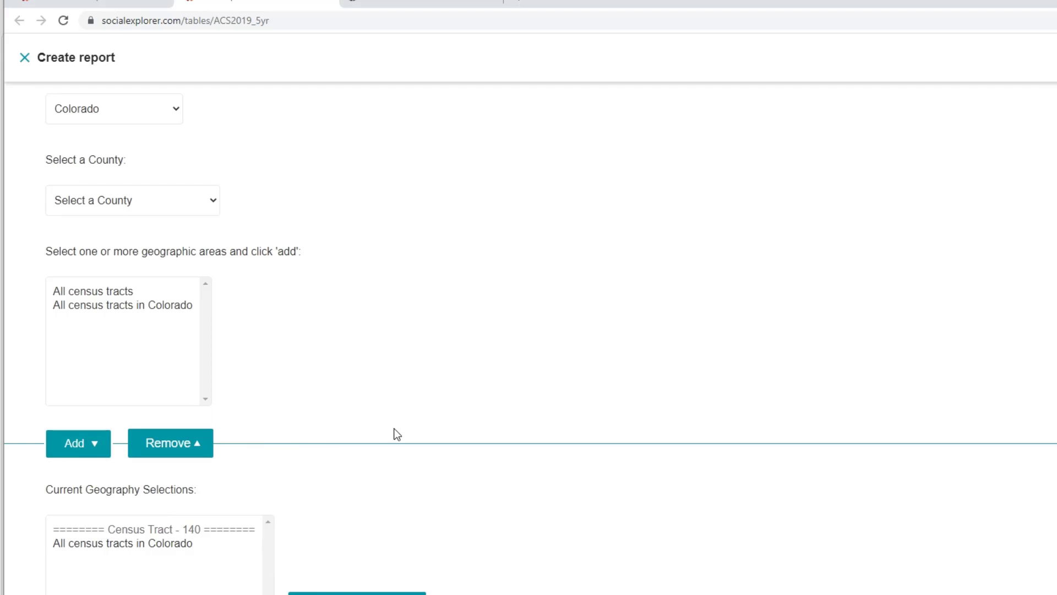
scroll(443, 397, up, 2)
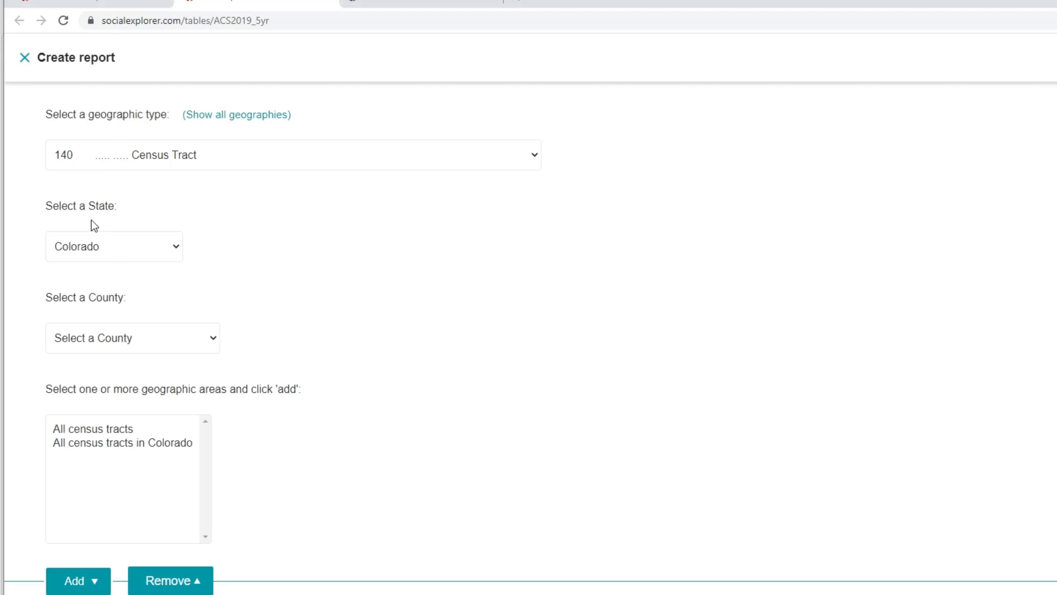
scroll(498, 415, down, 4)
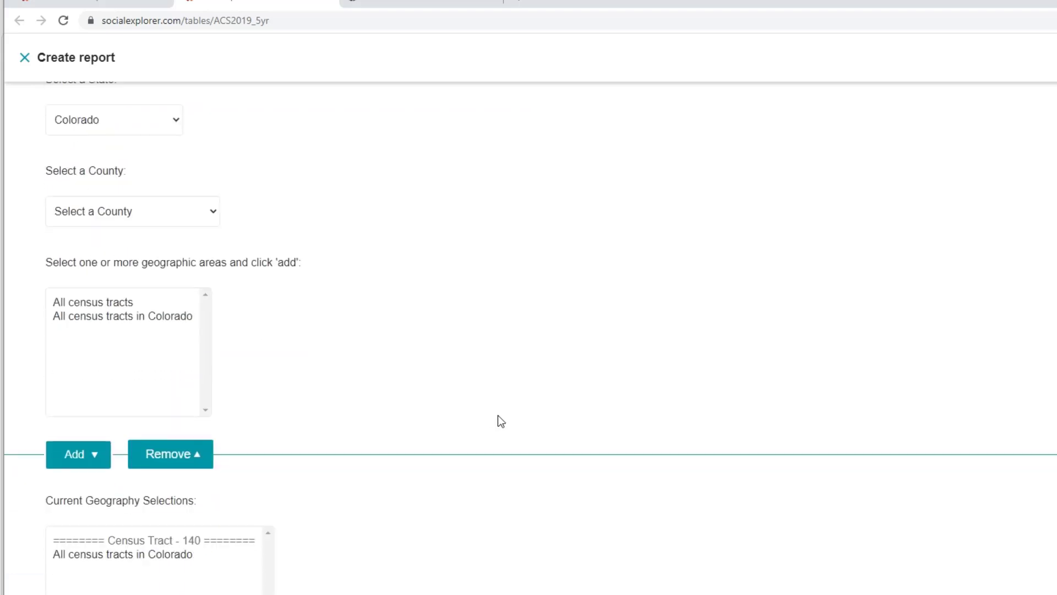
click(345, 527)
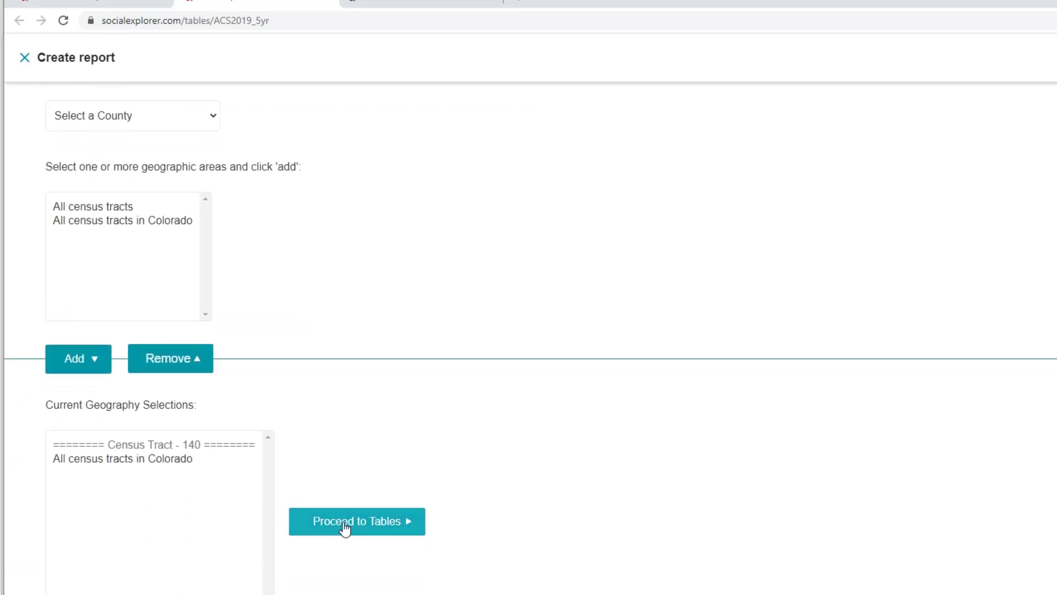
- Add the B04001 Hispanic or Latino by Race and A14006 Median Household Income tables
scroll(189, 201, down, 15)
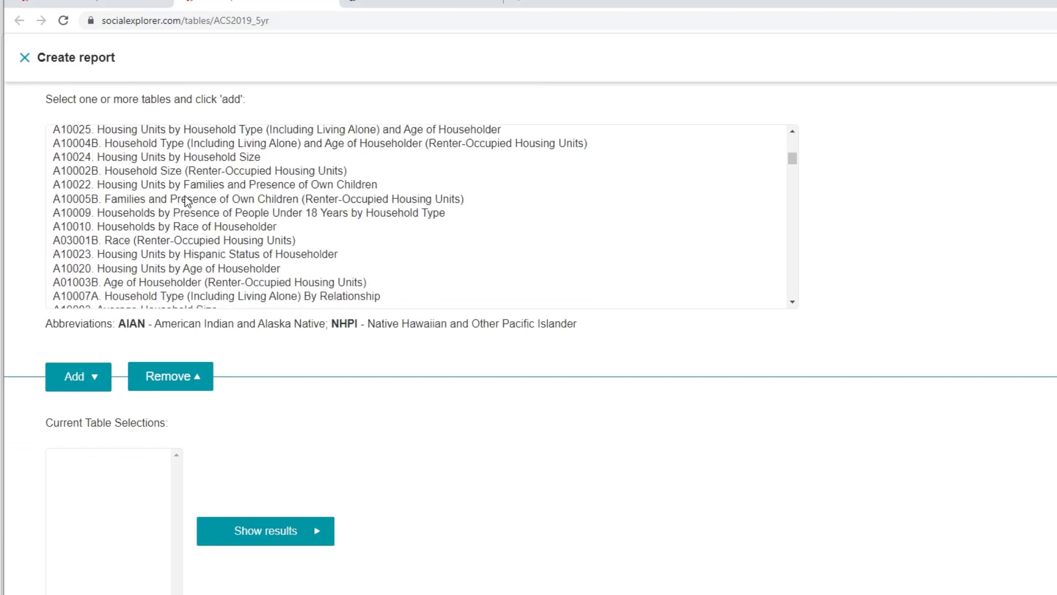
scroll(193, 247, up, 20)
scroll(172, 254, down, 3)
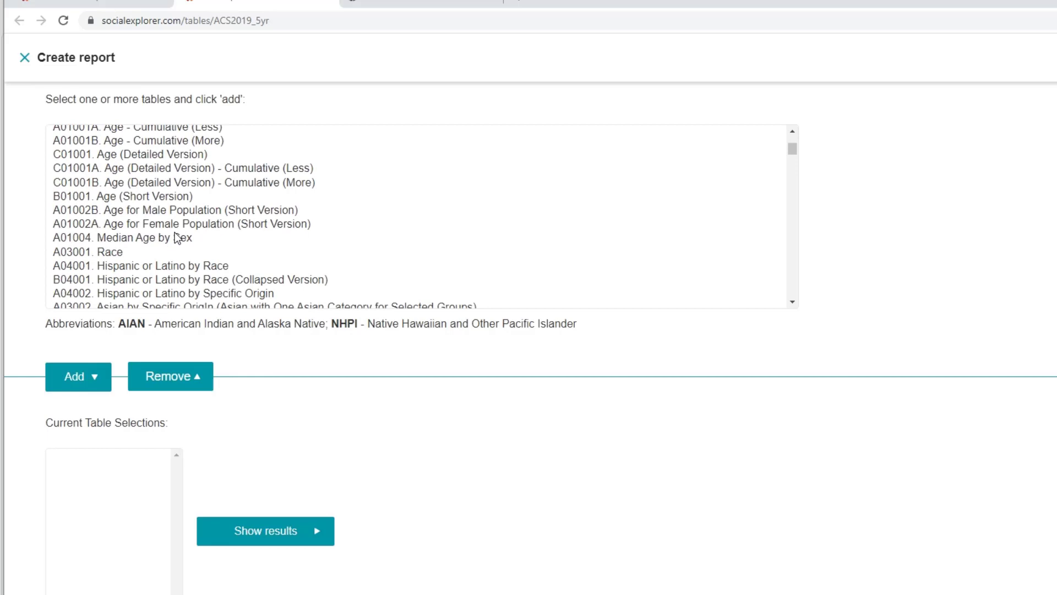
scroll(176, 237, down, 3)
click(158, 145)
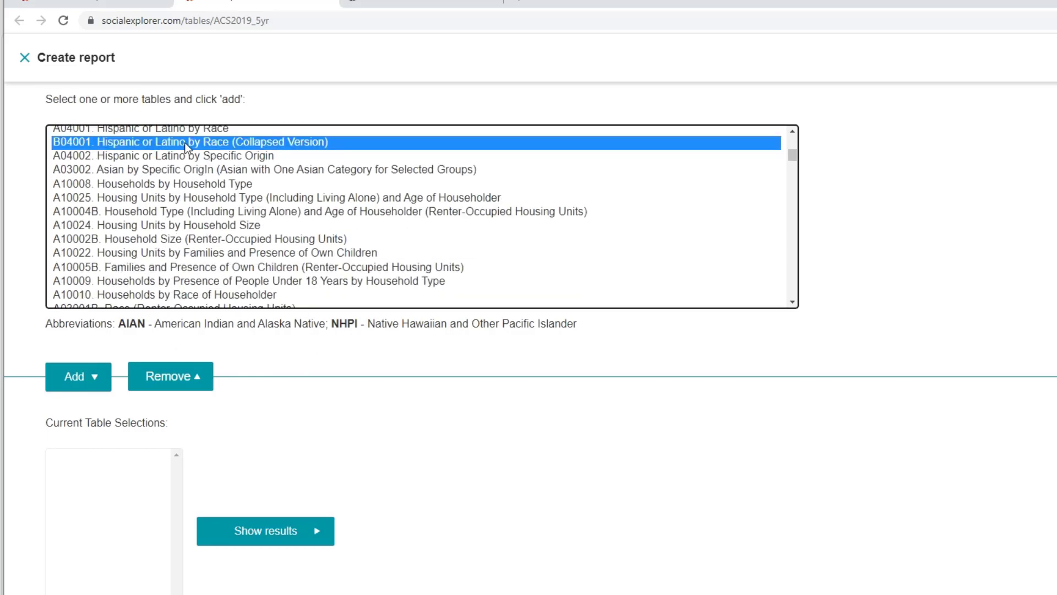
click(78, 375)
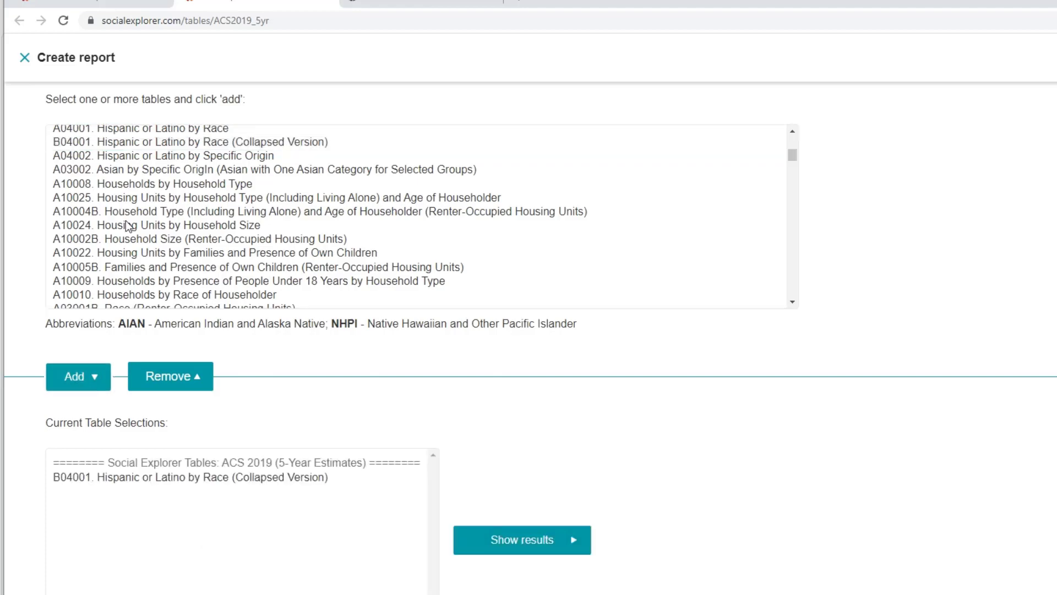
scroll(127, 226, down, 1)
scroll(126, 226, down, 15)
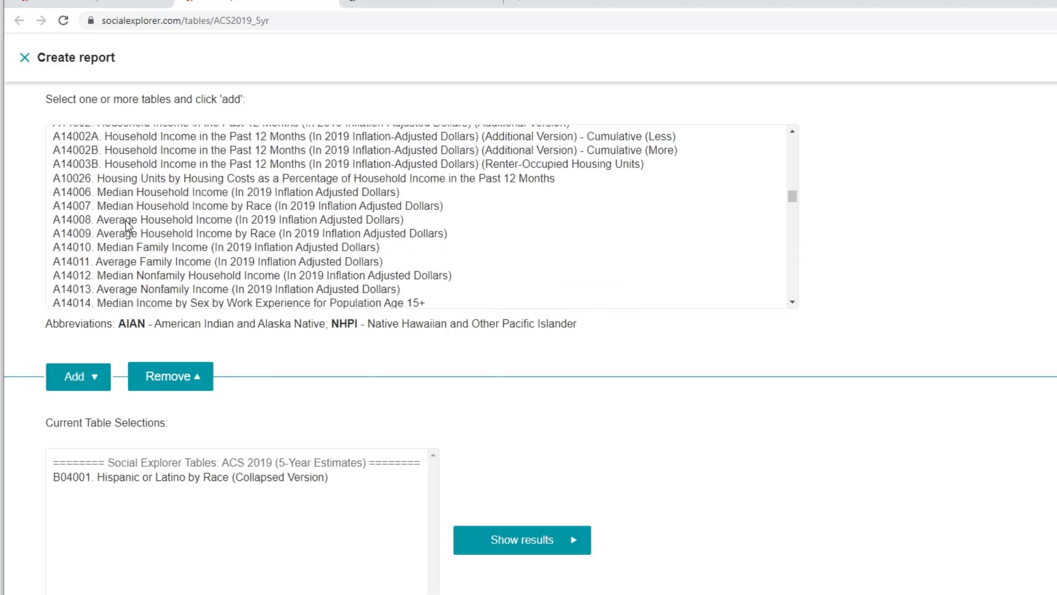
scroll(127, 226, up, 4)
click(127, 262)
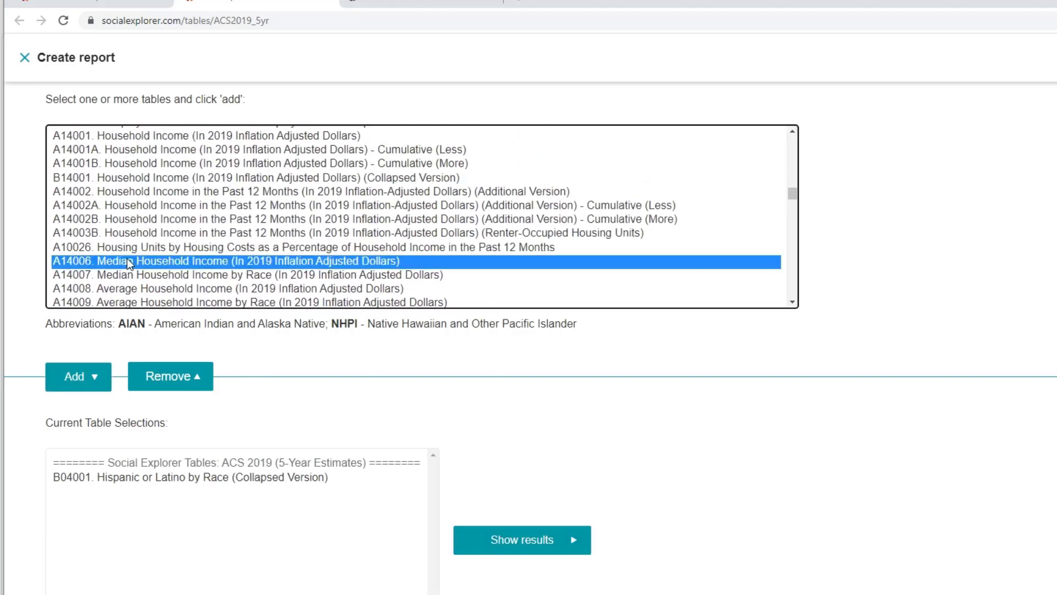
click(93, 386)
- Add the B13004 income-to-poverty ratio table and generate the report
scroll(168, 246, down, 8)
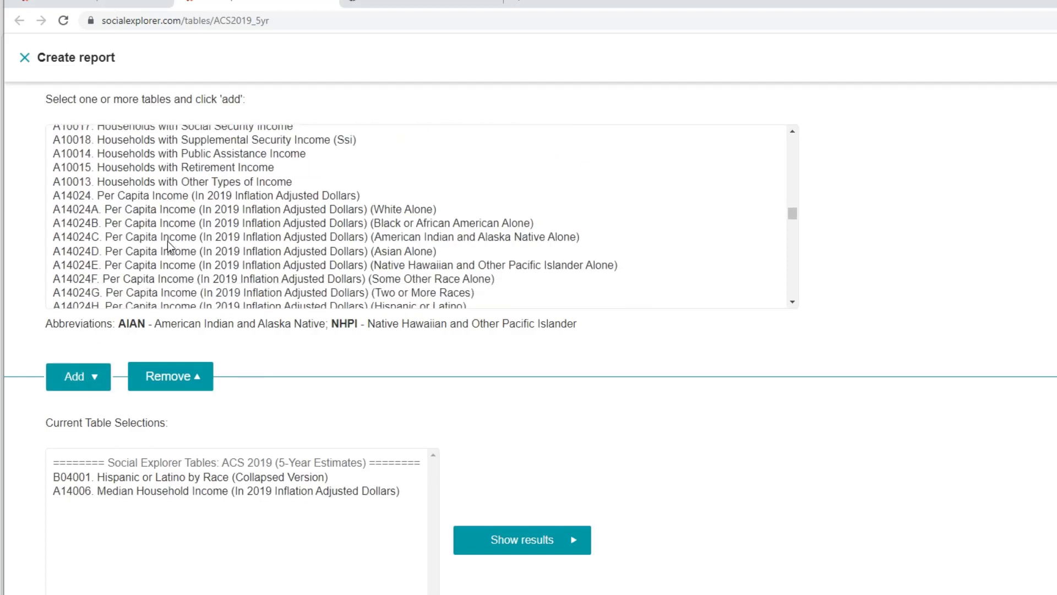
scroll(170, 246, down, 12)
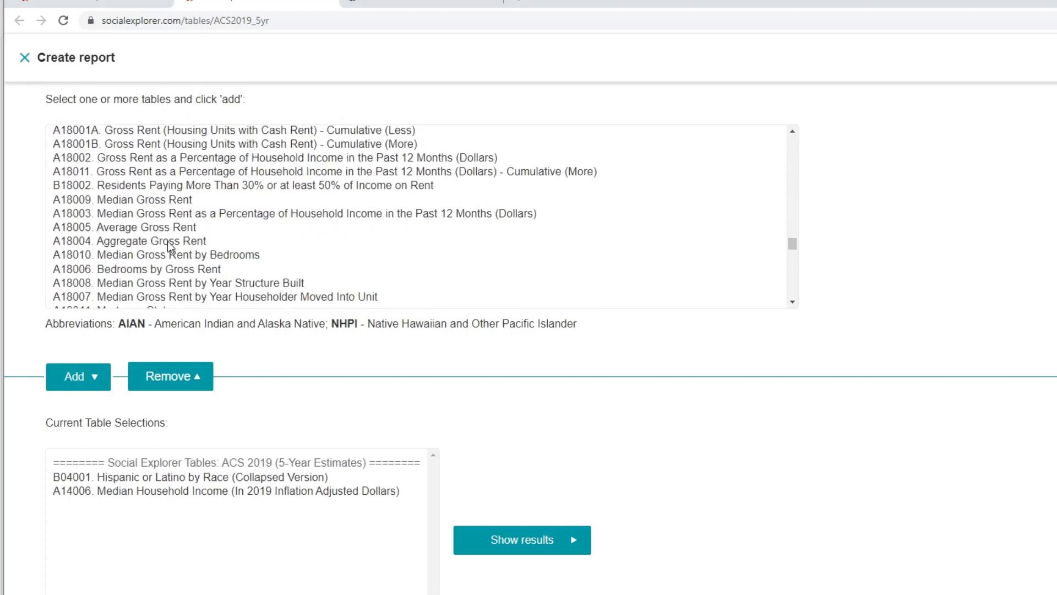
scroll(170, 246, down, 3)
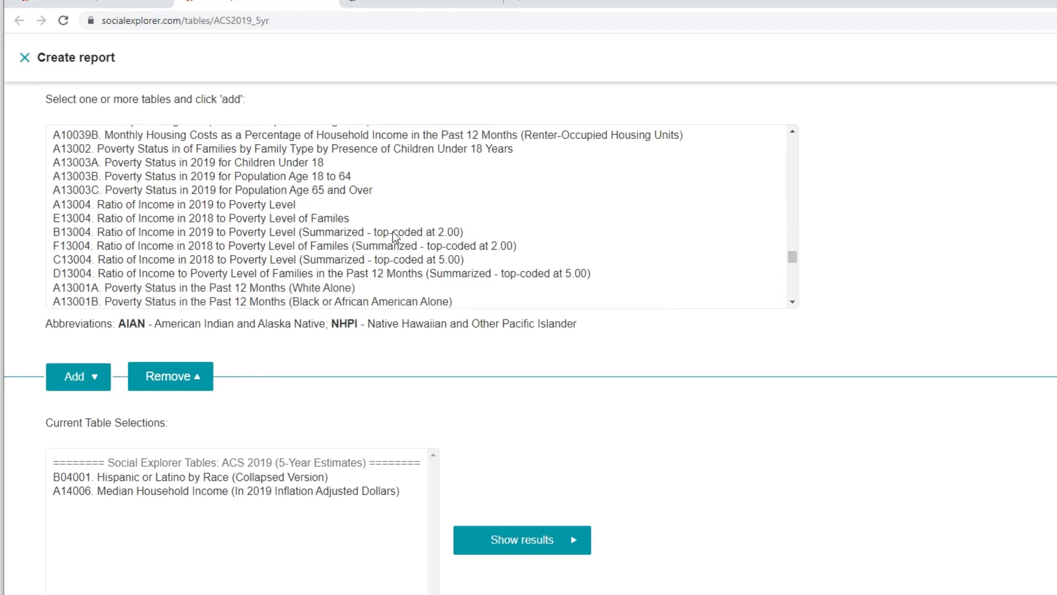
click(199, 234)
click(82, 380)
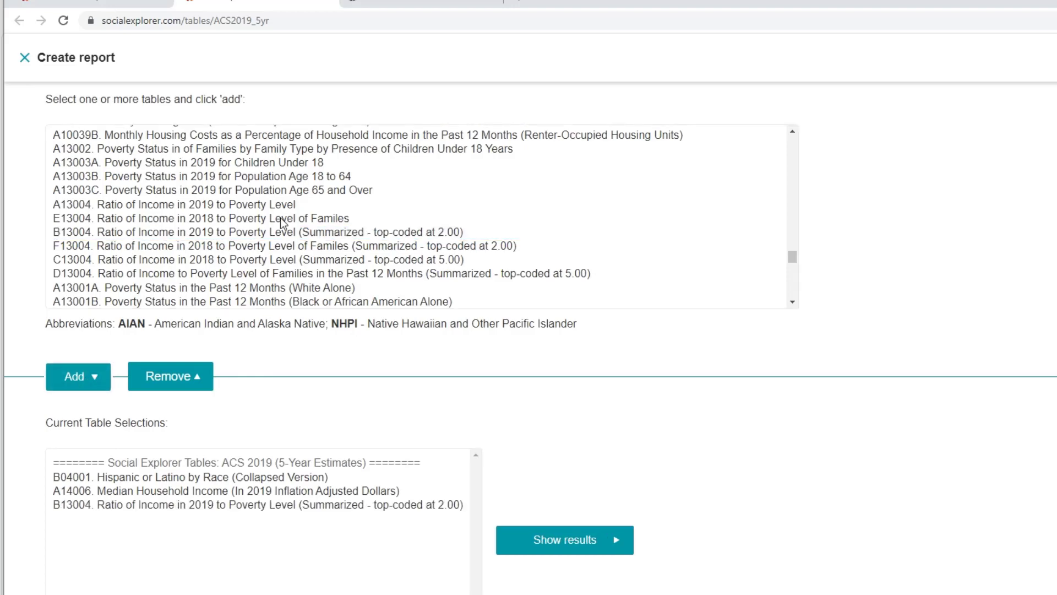
scroll(308, 221, up, 2)
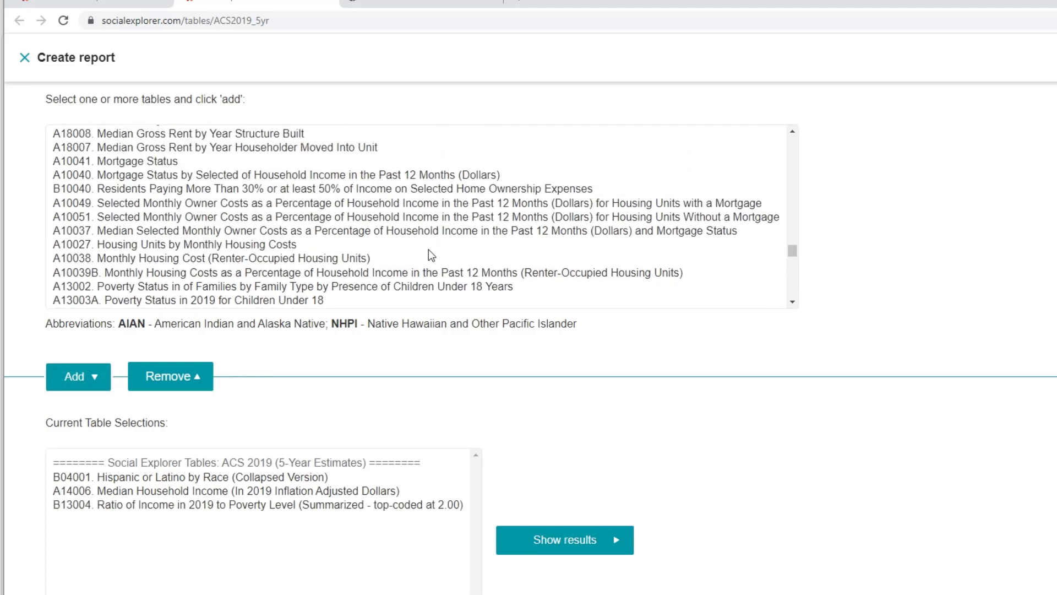
click(565, 539)
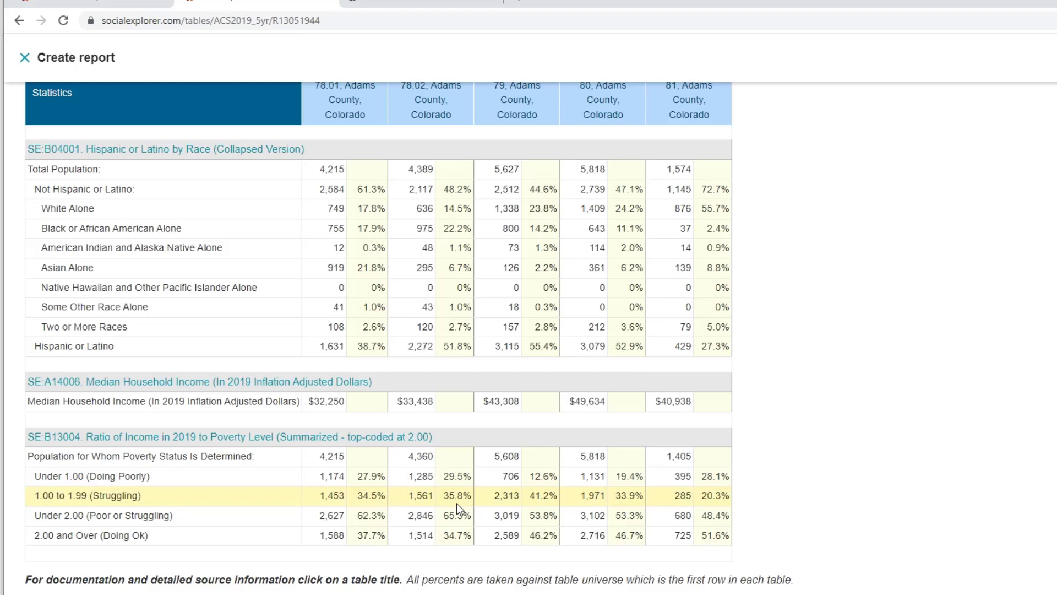
- Download Census Tract data as CSV with column labels in the first row and percents
scroll(457, 504, up, 4)
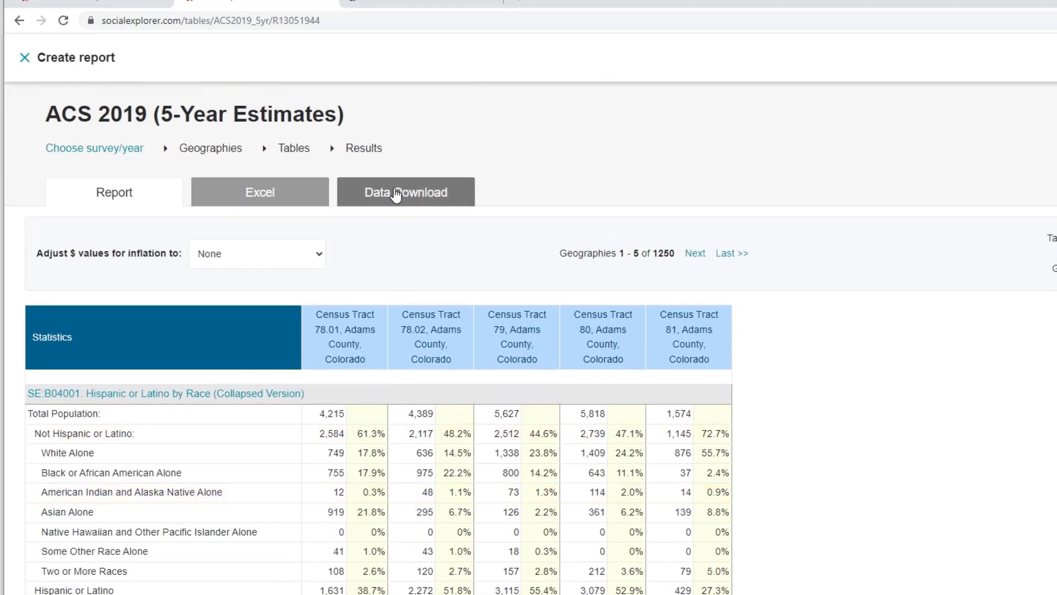
click(396, 194)
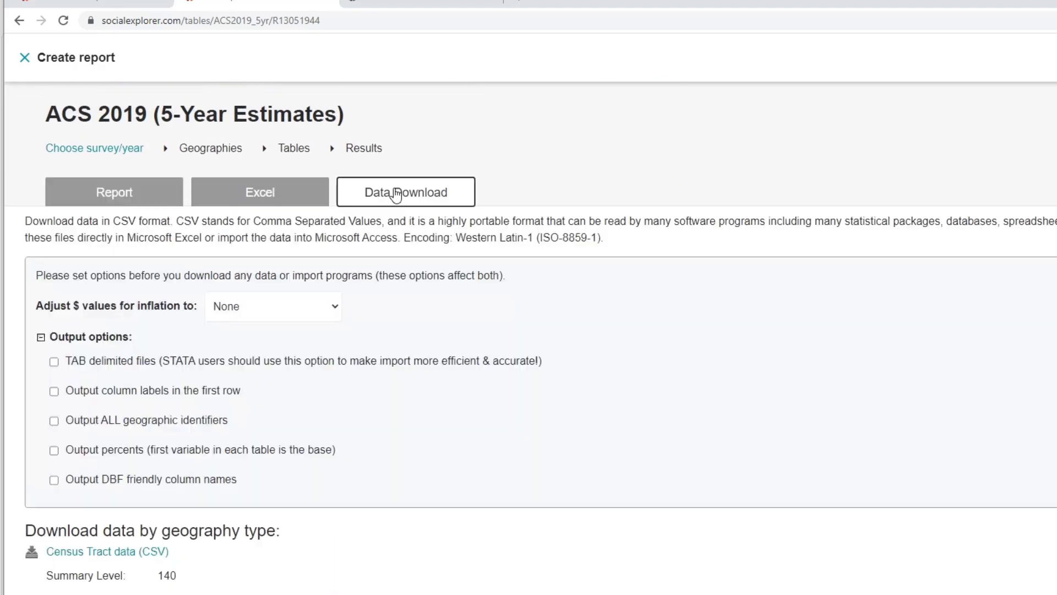
click(54, 391)
click(54, 449)
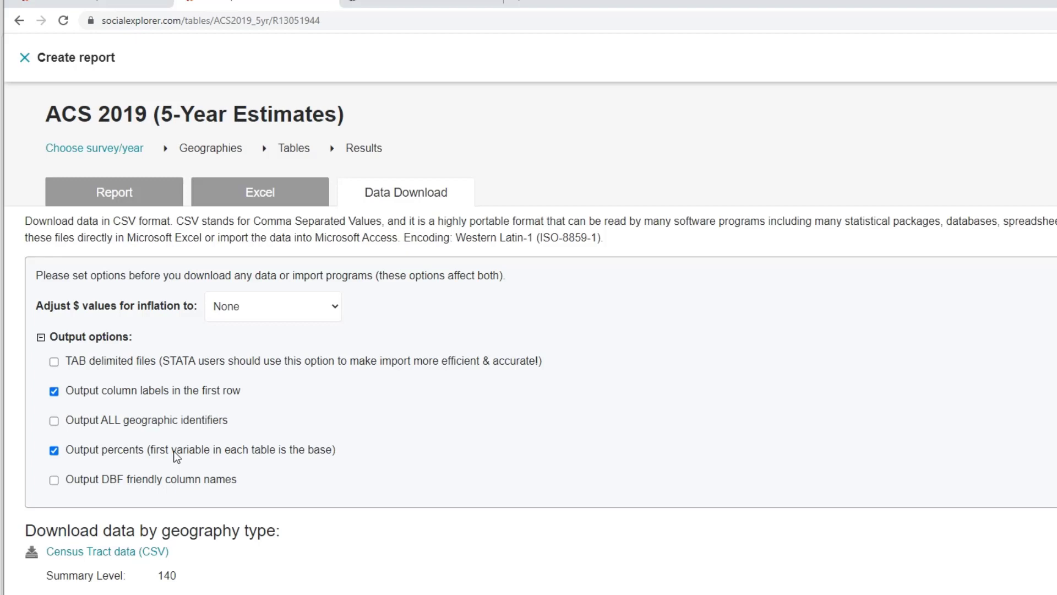
scroll(170, 450, down, 1)
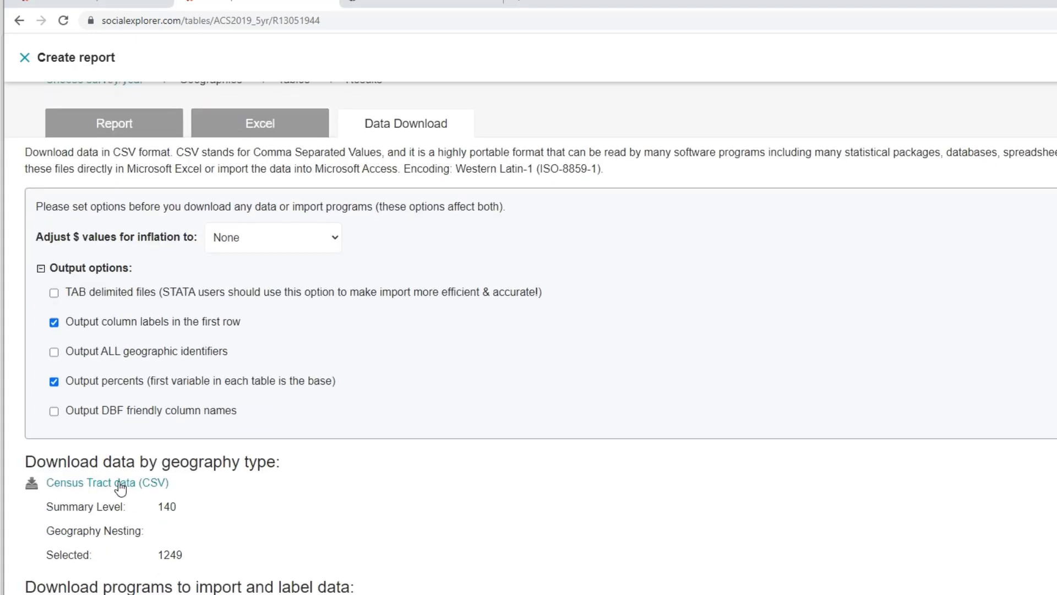
click(120, 487)
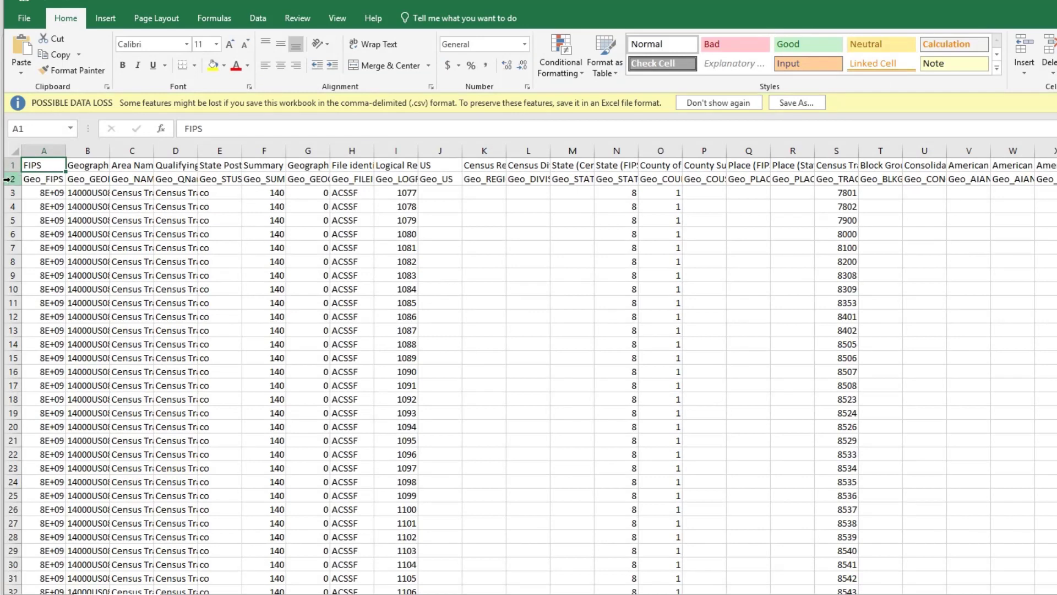
- Delete header row 2 and empty columns B–BC, autofit column A, and name A1 'fips'
click(10, 179)
right_click(15, 181)
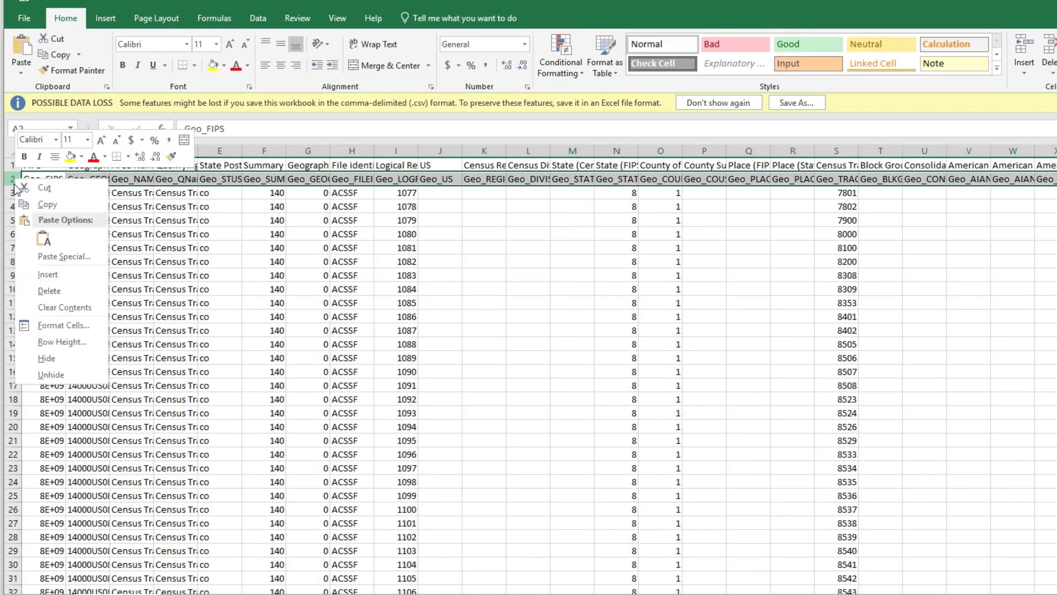
click(48, 291)
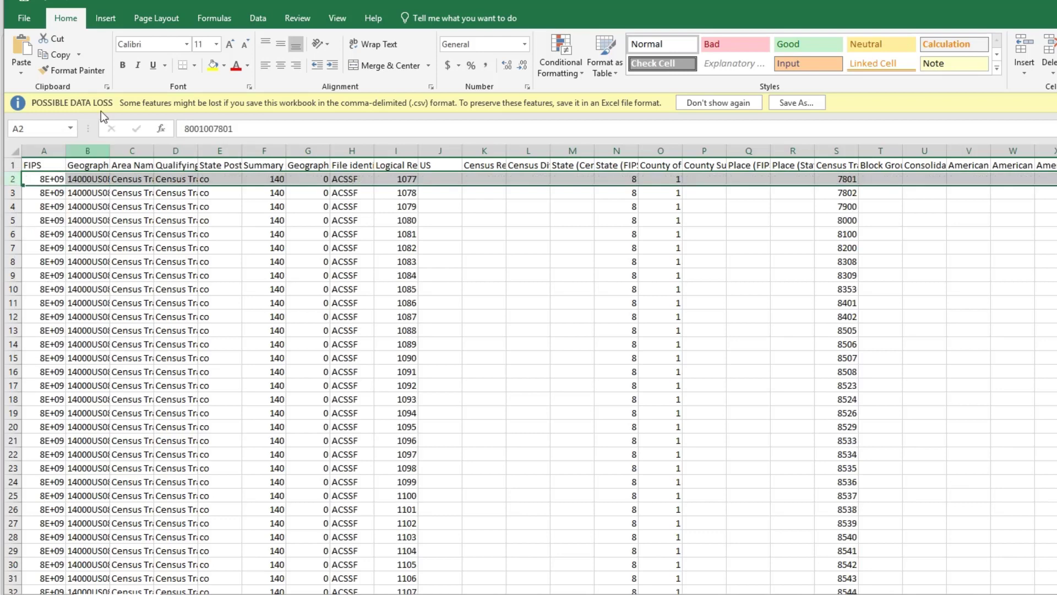
double_click(64, 151)
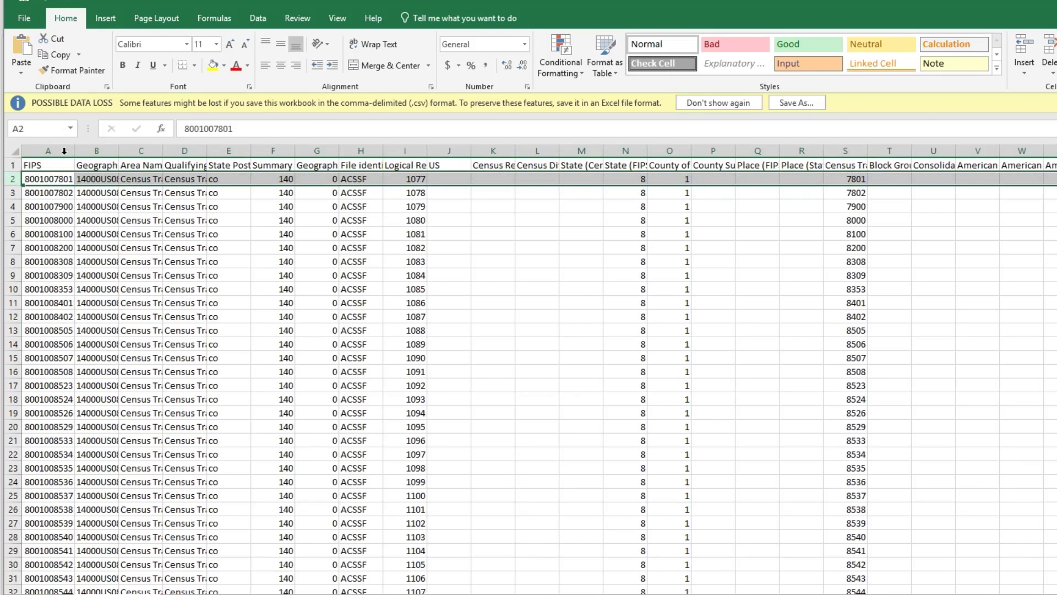
click(50, 165)
text(fips)
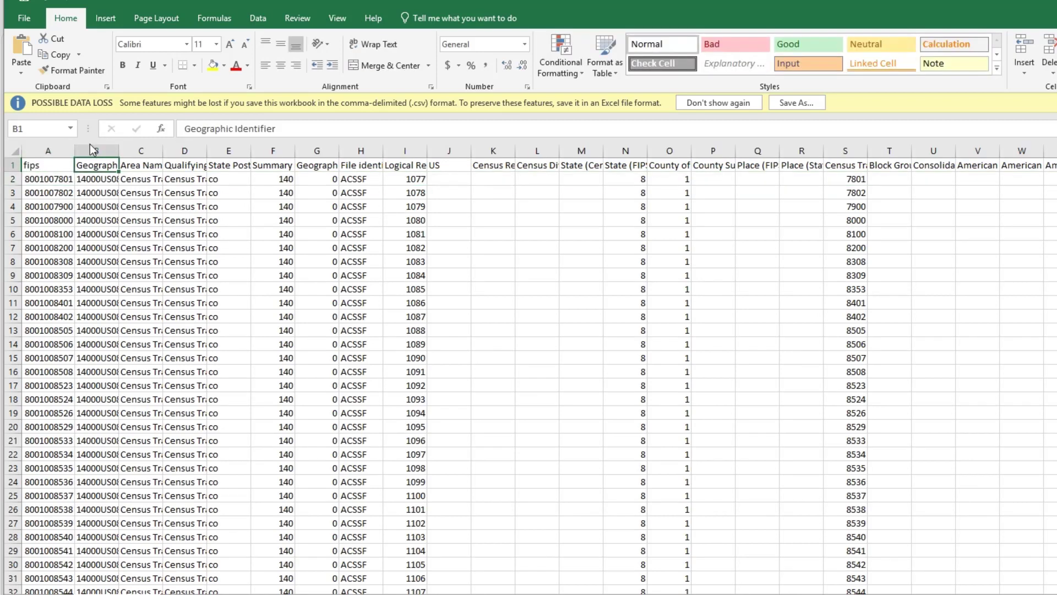
drag(93, 150, 555, 291)
right_click(355, 207)
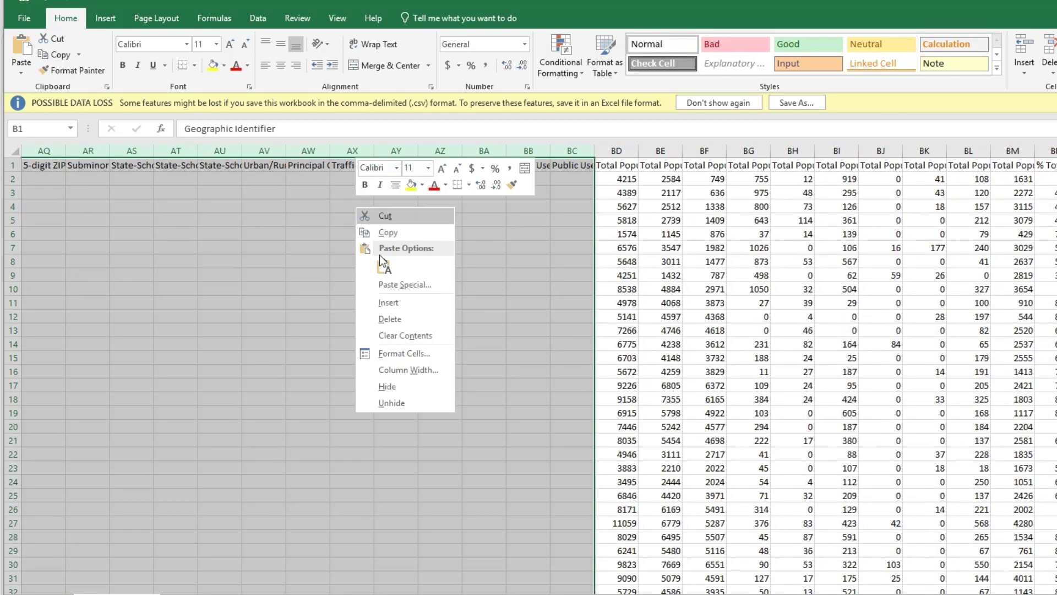
click(390, 317)
- Rename the count headers to poptot, whitenh, blacknh, asiannh and latinx
click(99, 162)
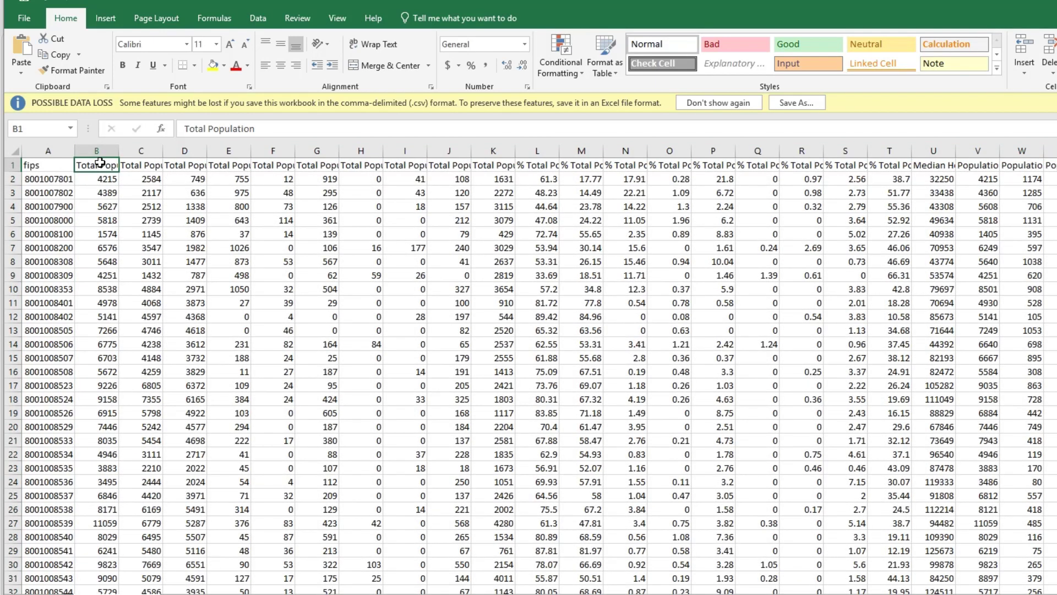
text(poptot)
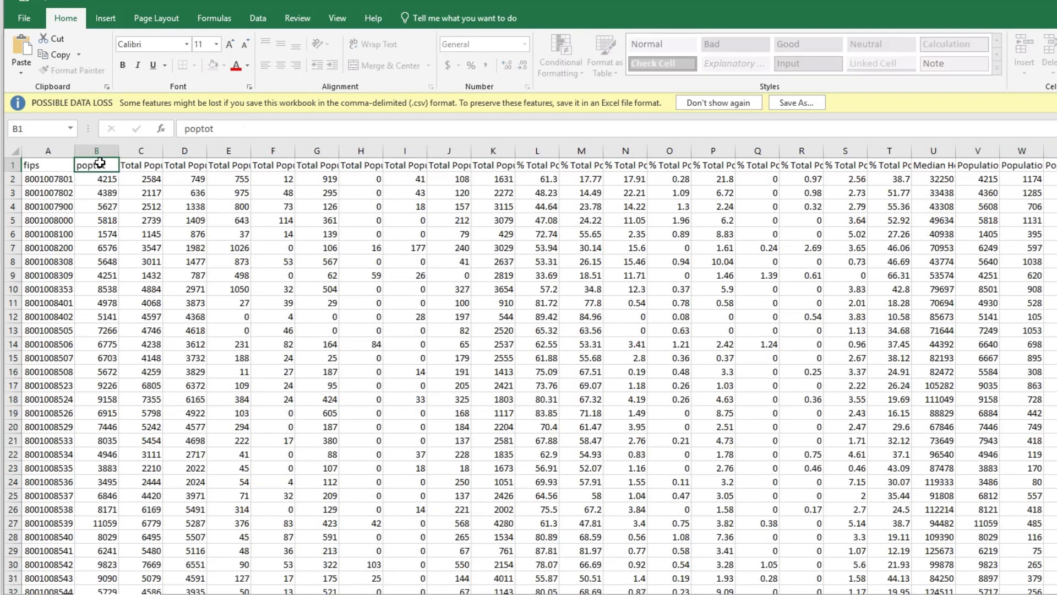
key(Tab)
key(Tab)
text(whitenh)
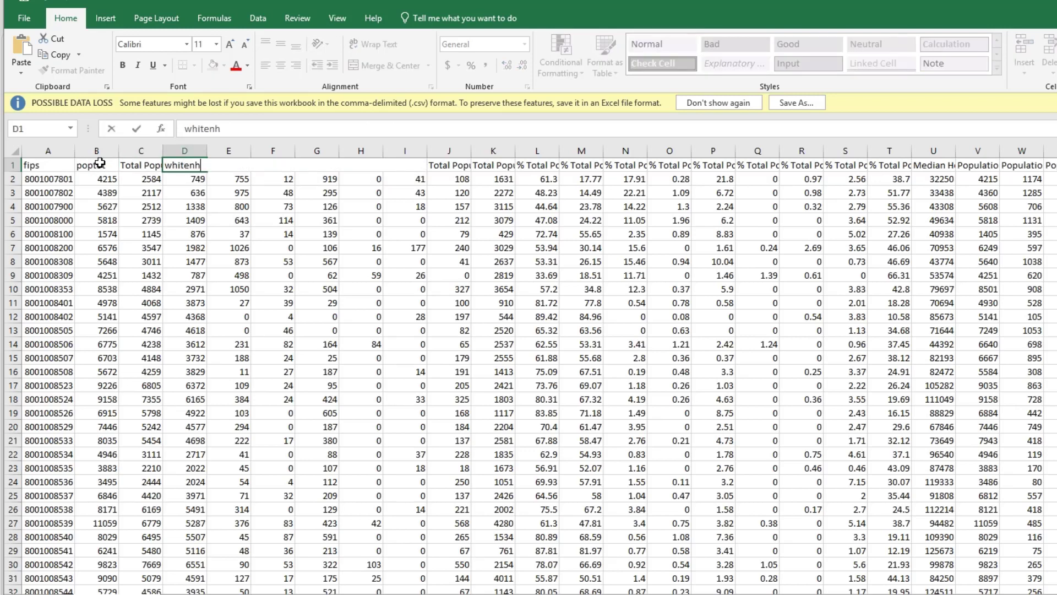
key(Tab)
text(blacknh)
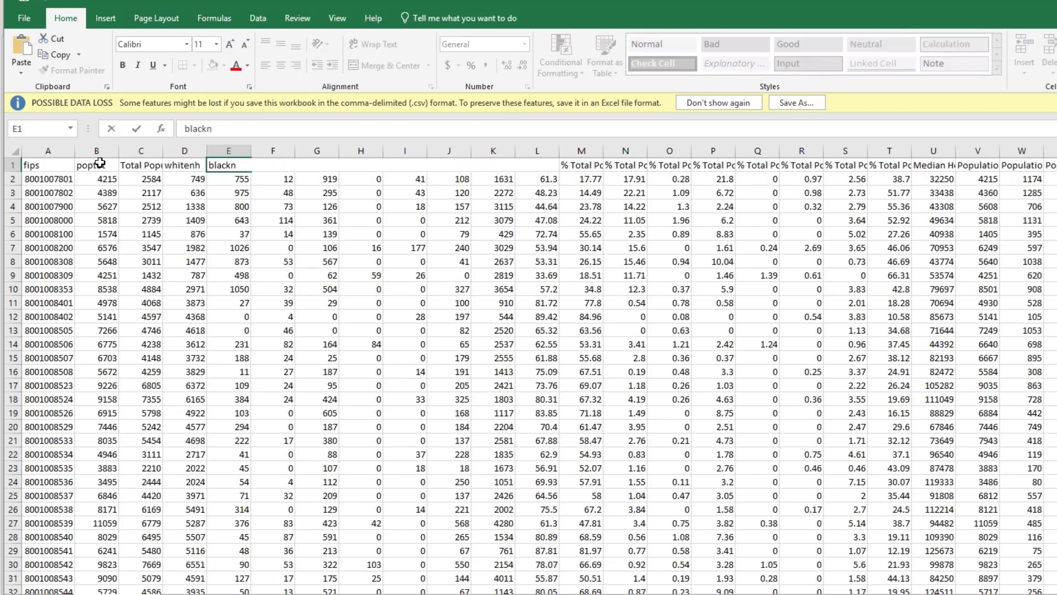
key(Tab)
key(Tab)
key(F2)
key(shift+Home)
text(asiannh)
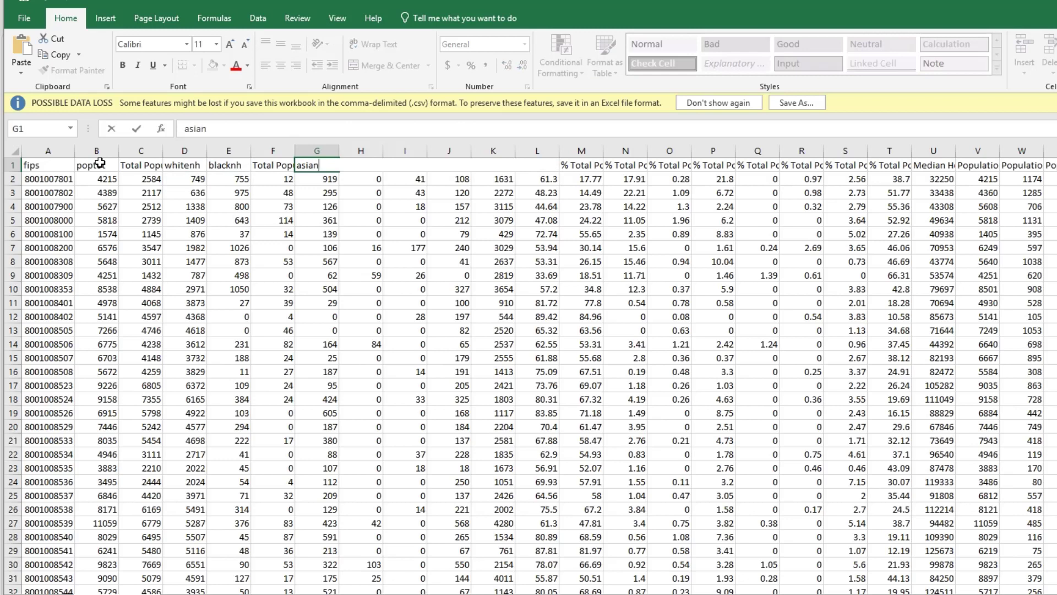
key(Tab)
key(Tab)
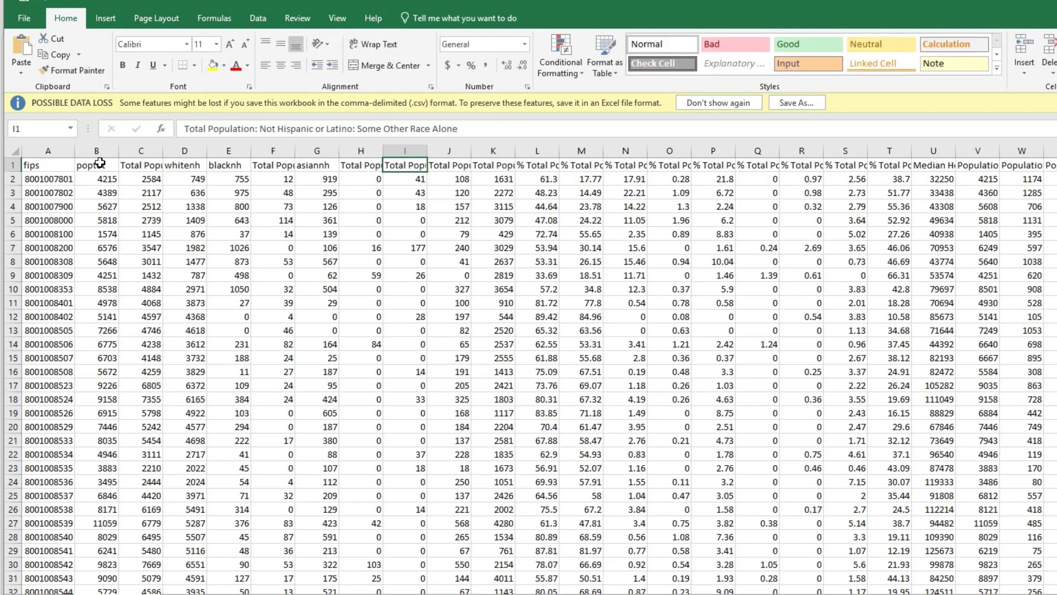
key(Tab)
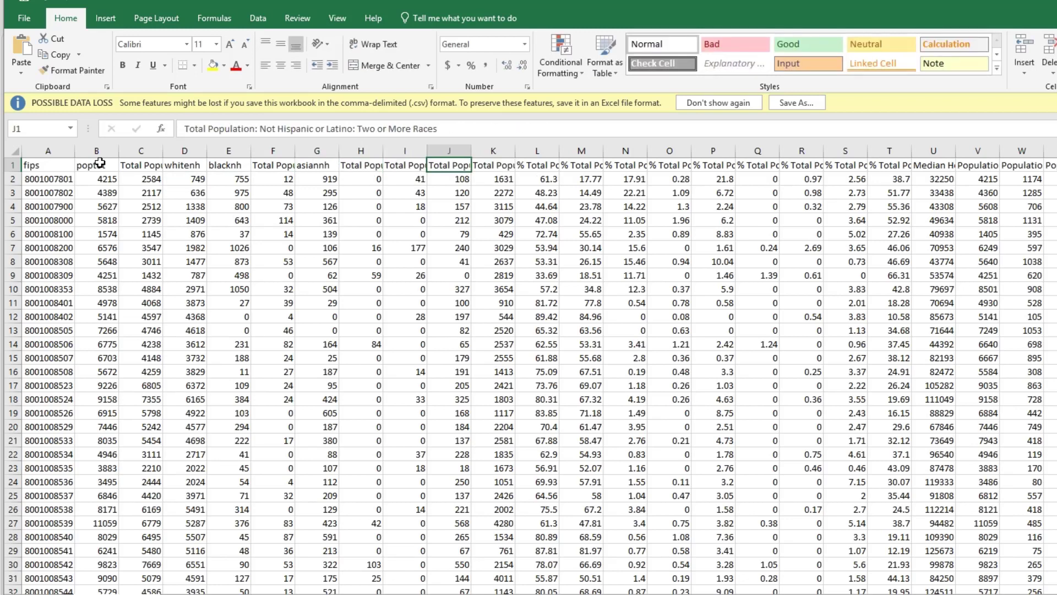
key(Tab)
key(F2)
key(shift+Home)
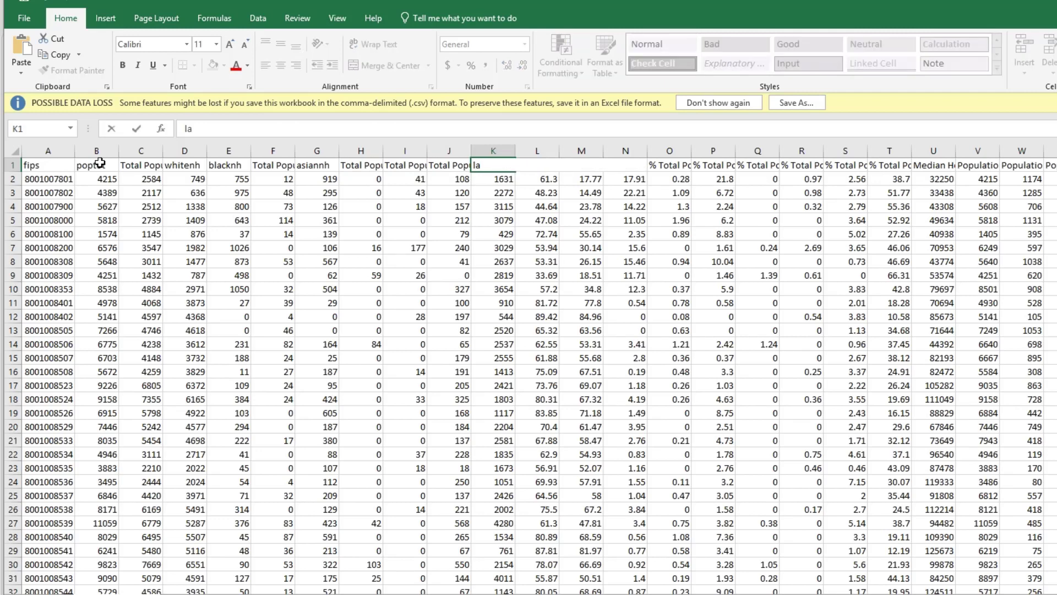
text(latinx)
key(Tab)
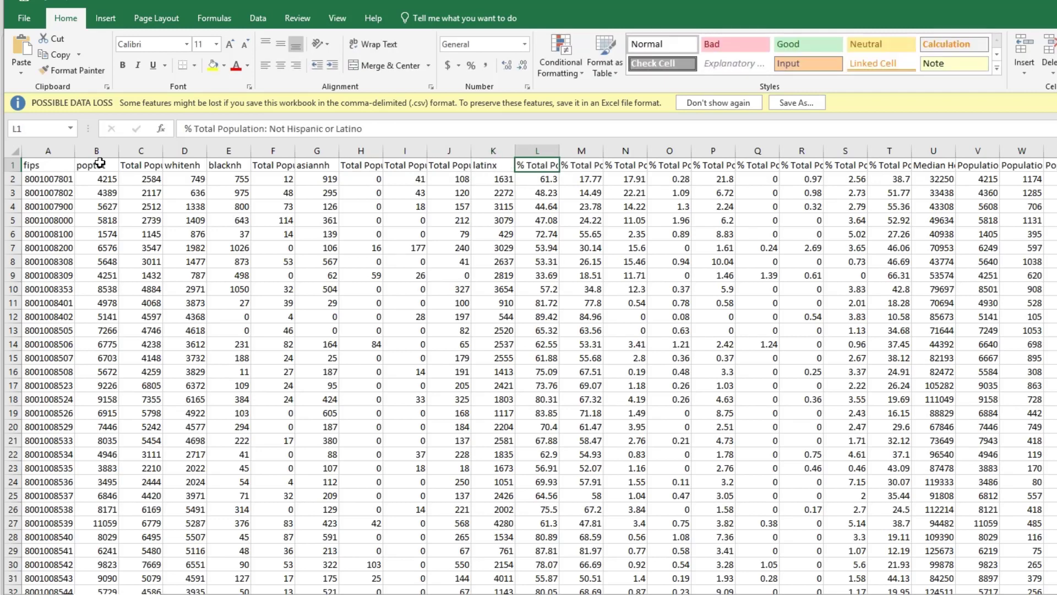
- Delete the unneeded count columns C, F and H through J
click(141, 151)
ctrl+click(280, 148)
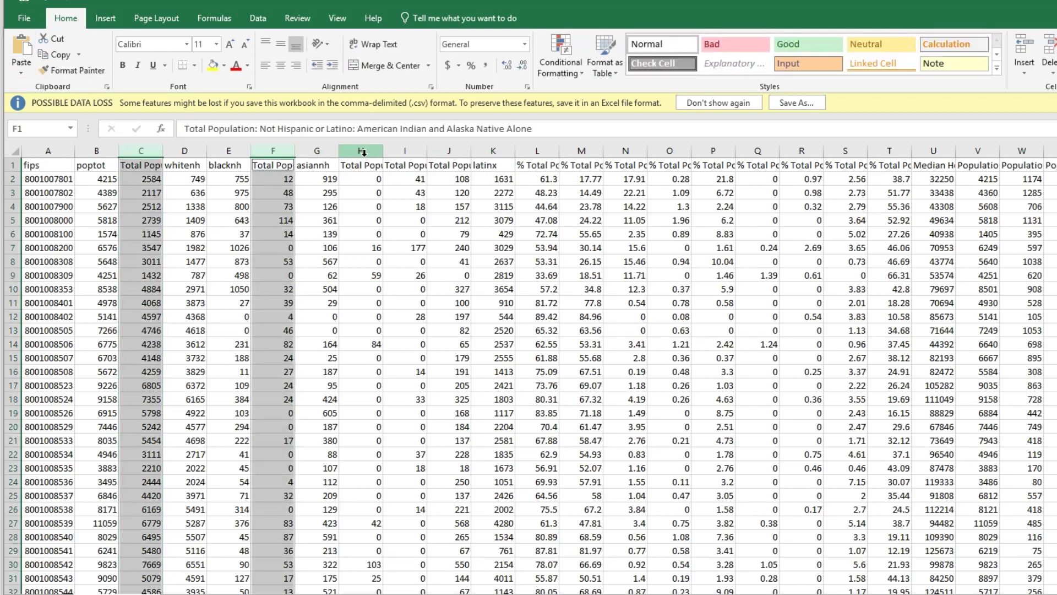
drag(361, 150, 370, 189)
right_click(371, 190)
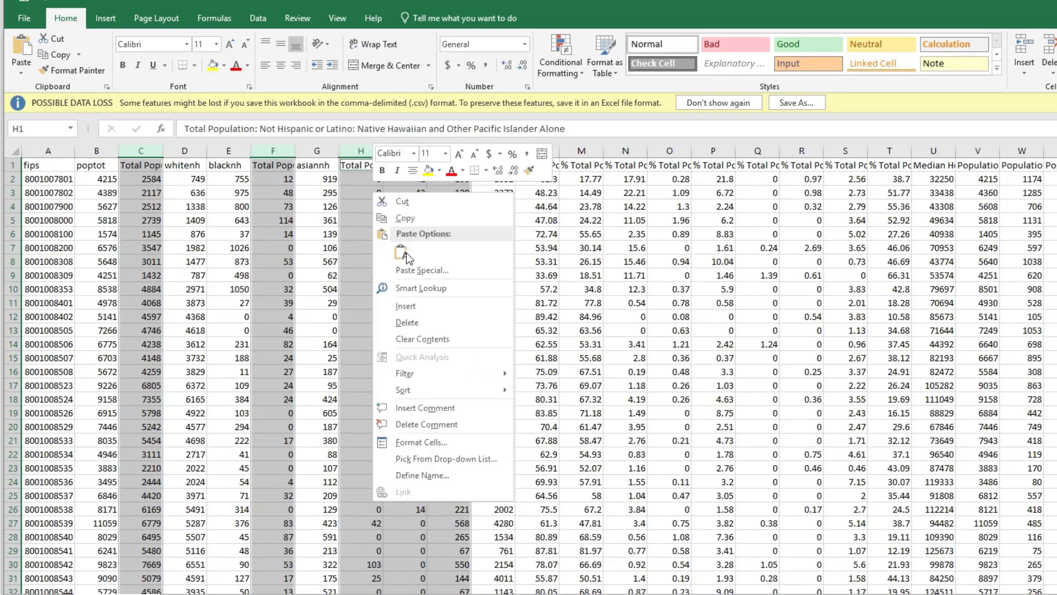
click(416, 322)
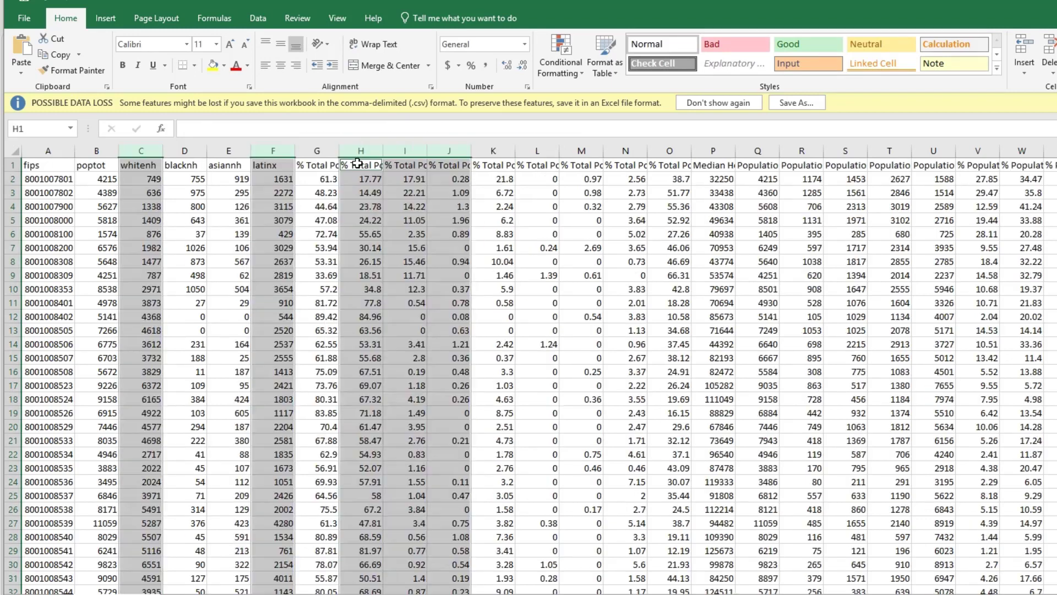
- Rename the percent headers to pwhitenh, pblacknh, pasiannh and platinx
click(324, 165)
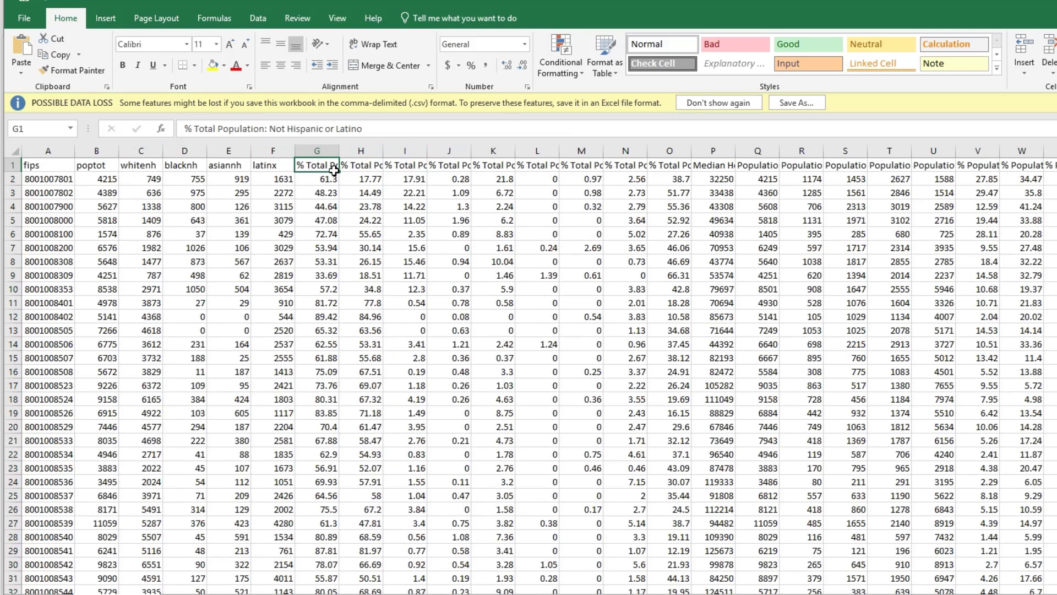
click(369, 165)
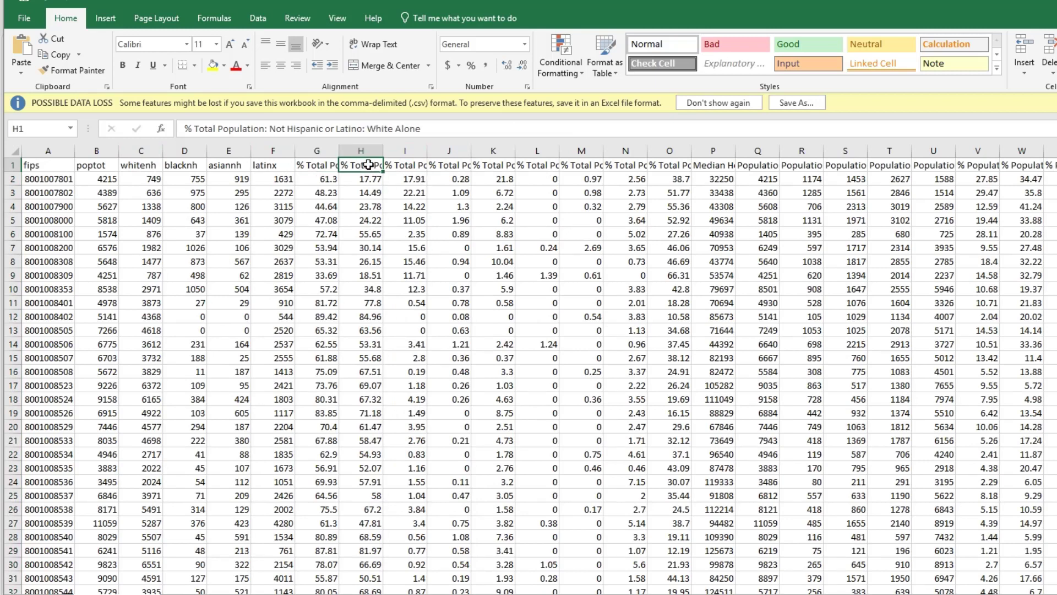
text(pwhitenh)
key(Tab)
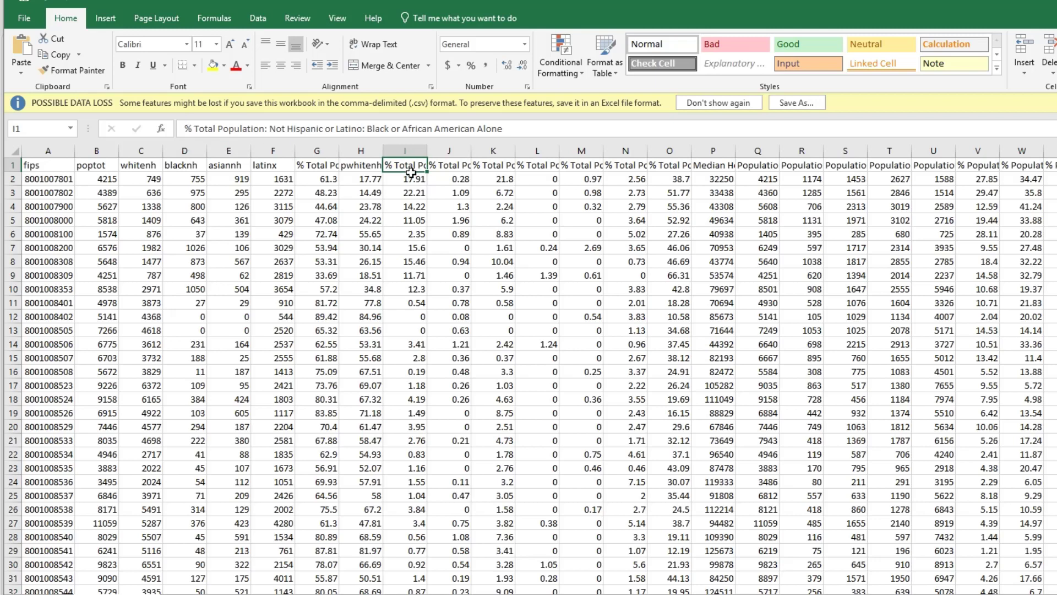
text(pblack)
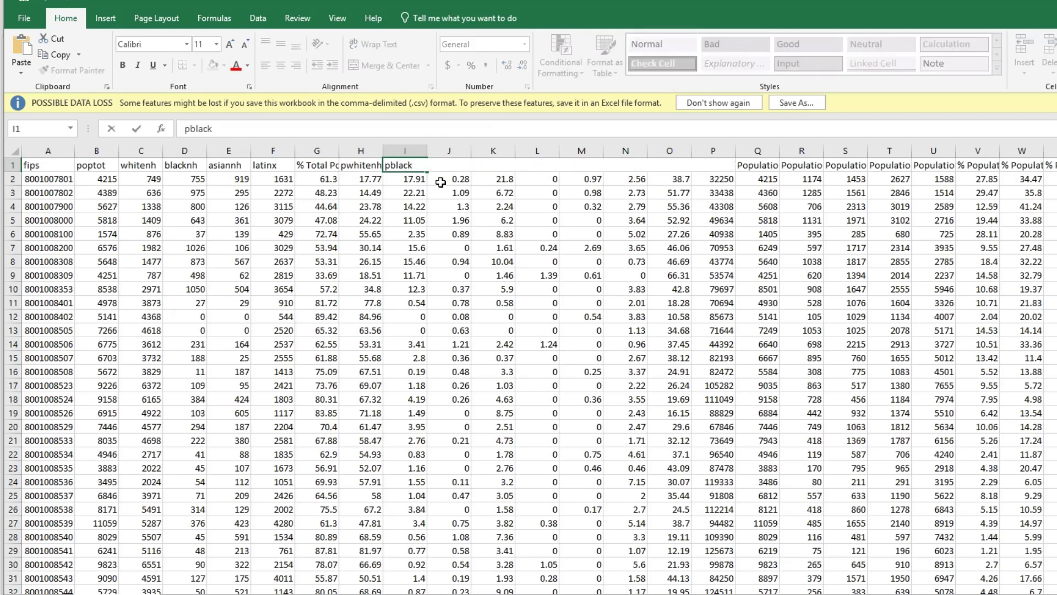
text(nh)
key(Tab)
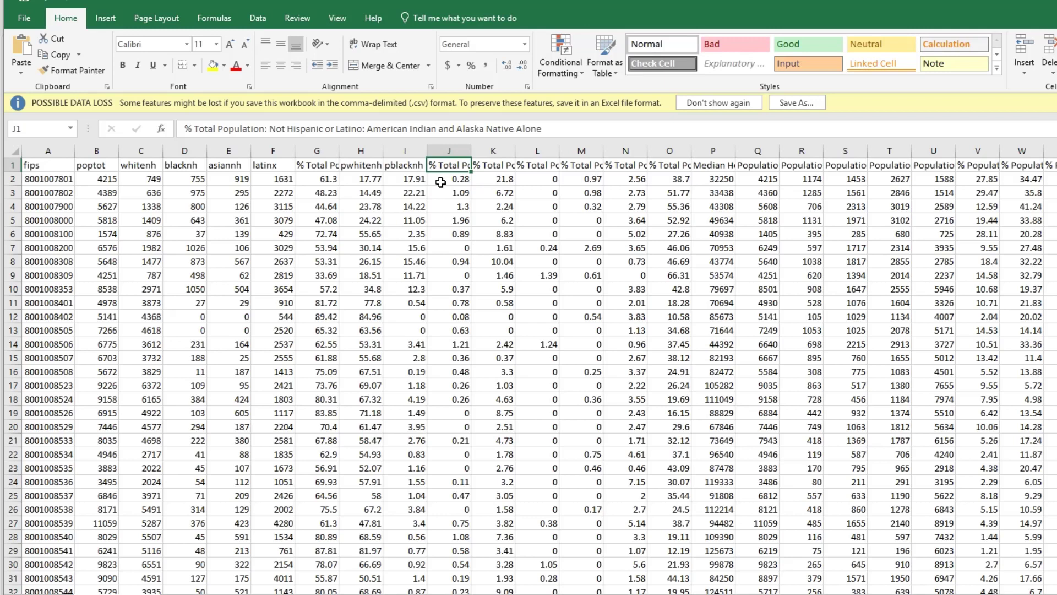
key(Tab)
text(pasin)
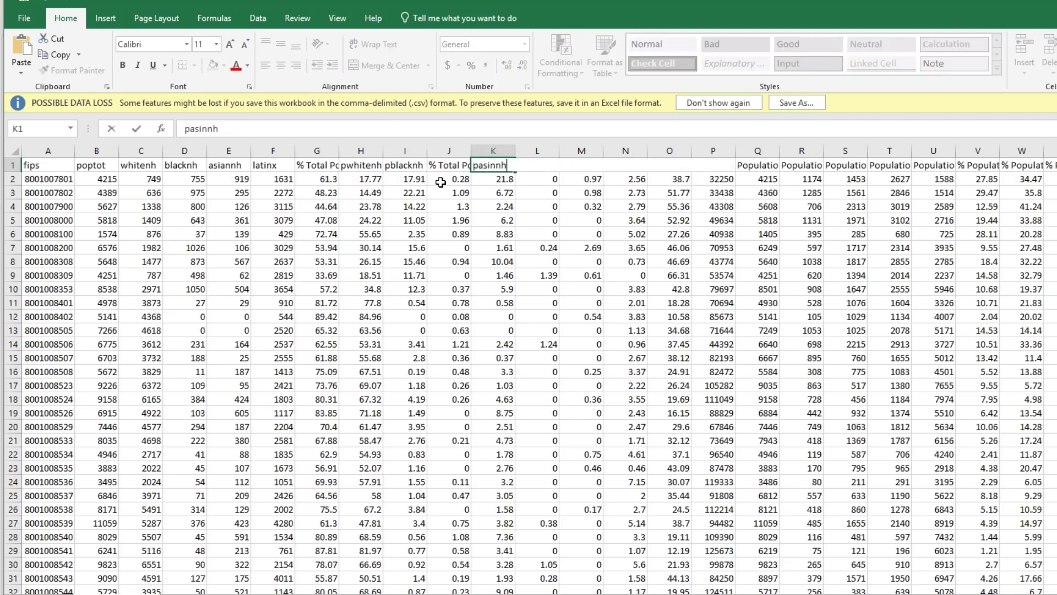
key(BackSpace)
text(annh)
key(Tab)
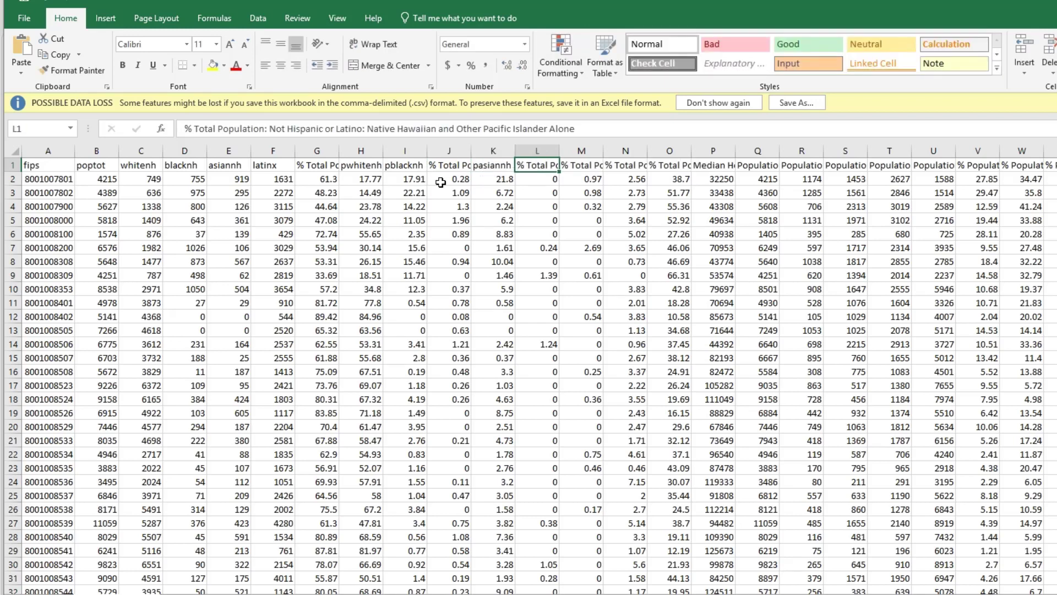
key(Tab)
key(Tab)
key(Tab)
text(lat)
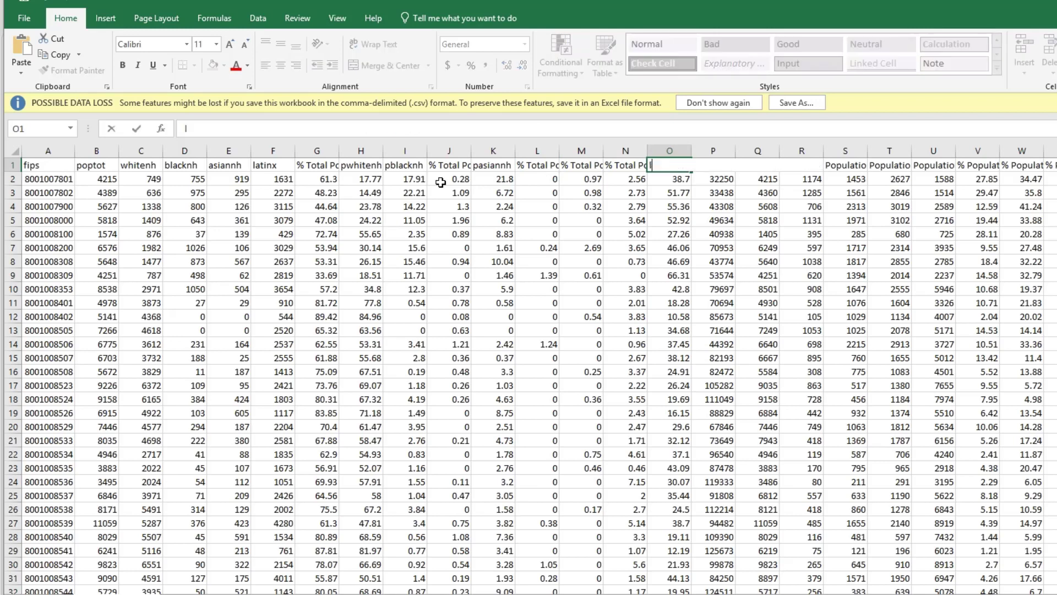
text(platinx)
key(Tab)
- Delete the unneeded columns G, J, and L through M
click(318, 151)
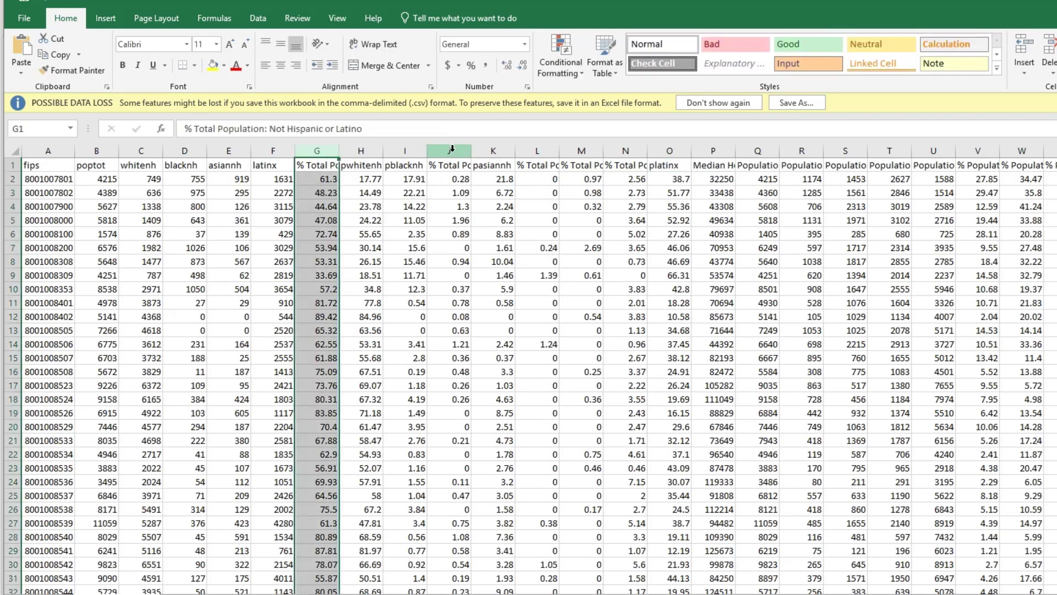
ctrl+click(449, 151)
drag(539, 151, 592, 151)
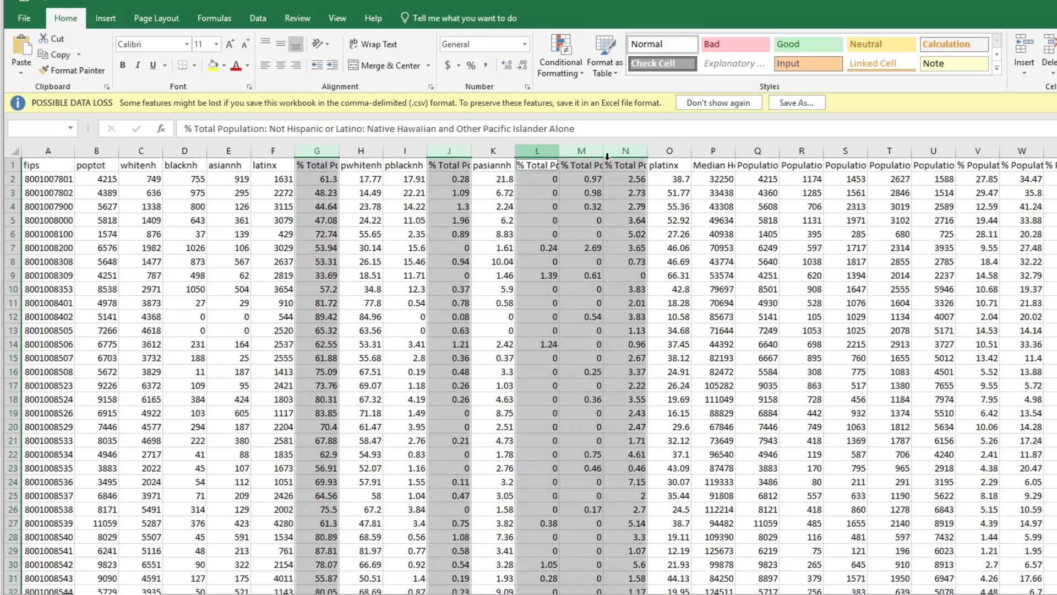
right_click(580, 191)
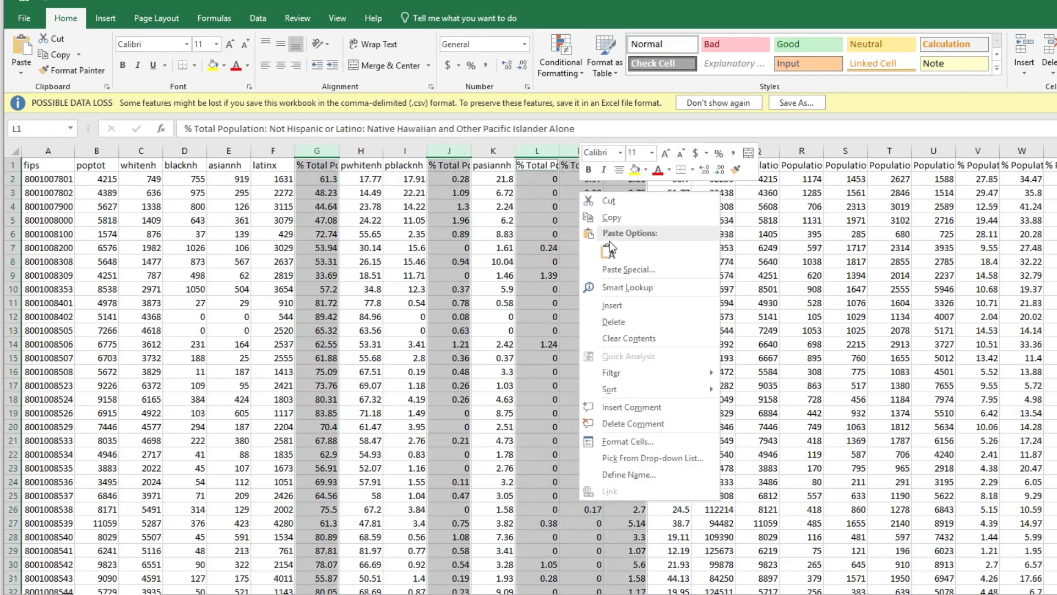
click(616, 320)
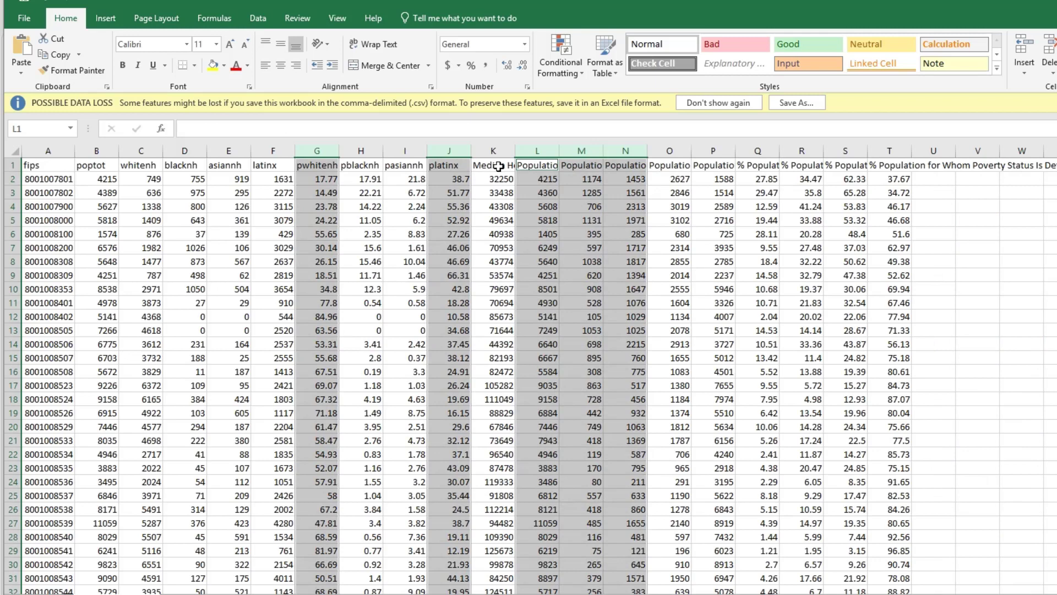
- Rename the income and poverty headers to mhi, povstat, povbelow and ppov
click(498, 165)
text(mhi)
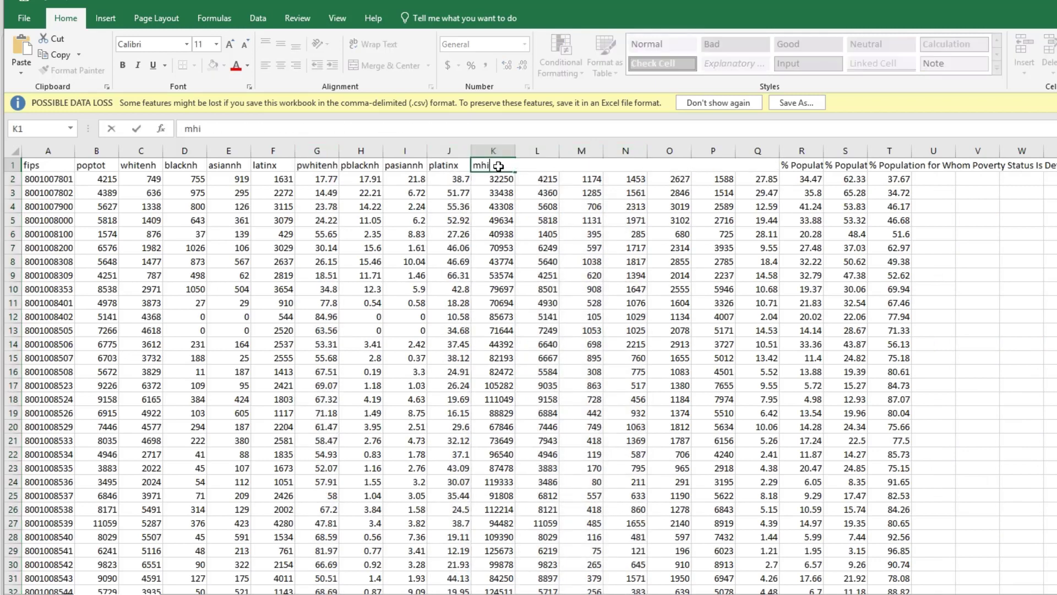
key(Tab)
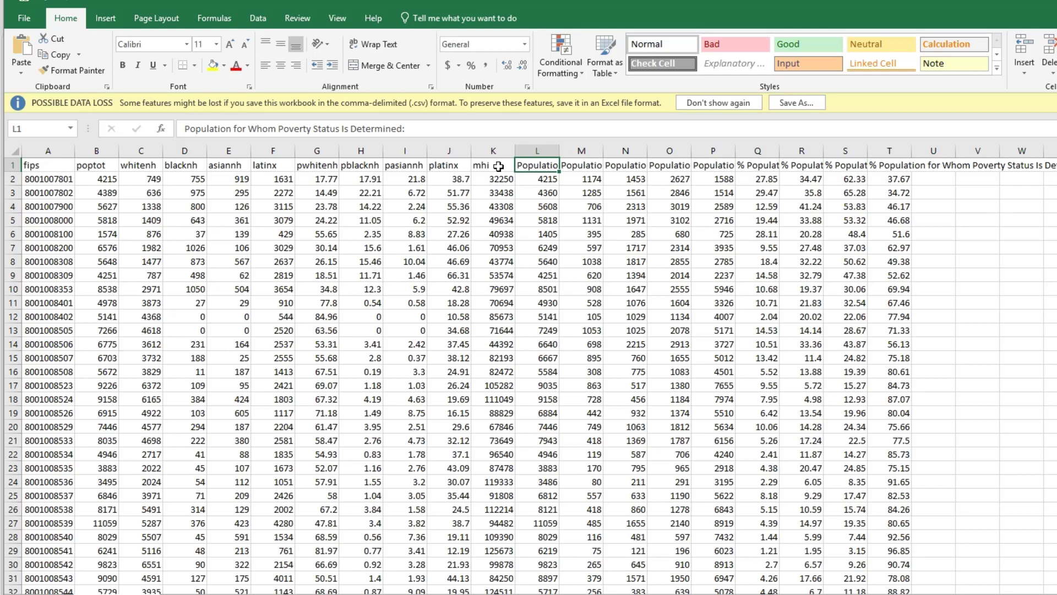
text(povstat)
key(Tab)
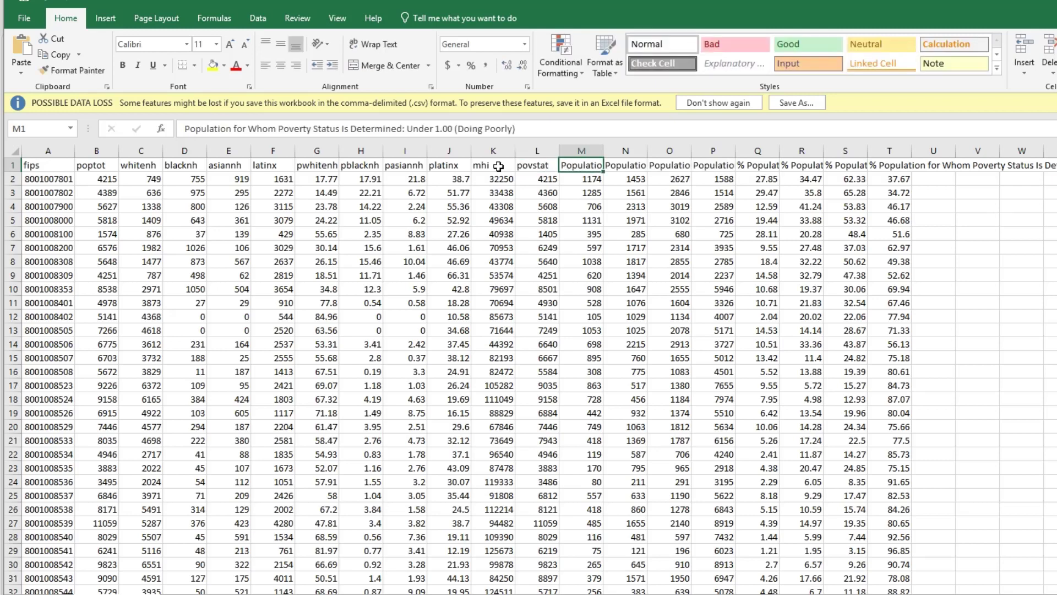
text(povbelo)
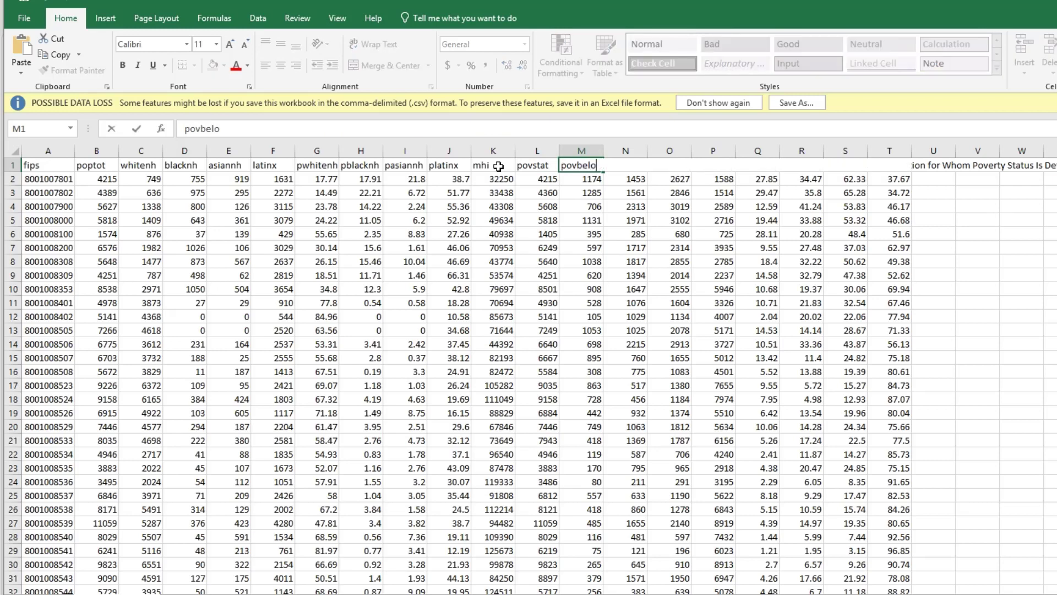
text(w)
key(Tab)
key(Tab)
key(Tab)
key(Tab)
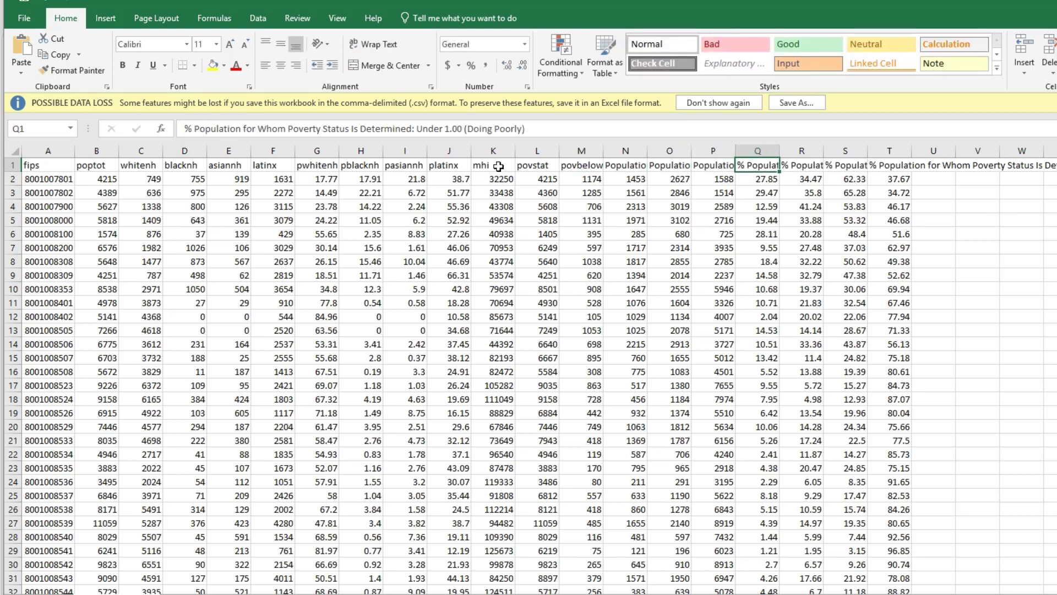
text(ppov)
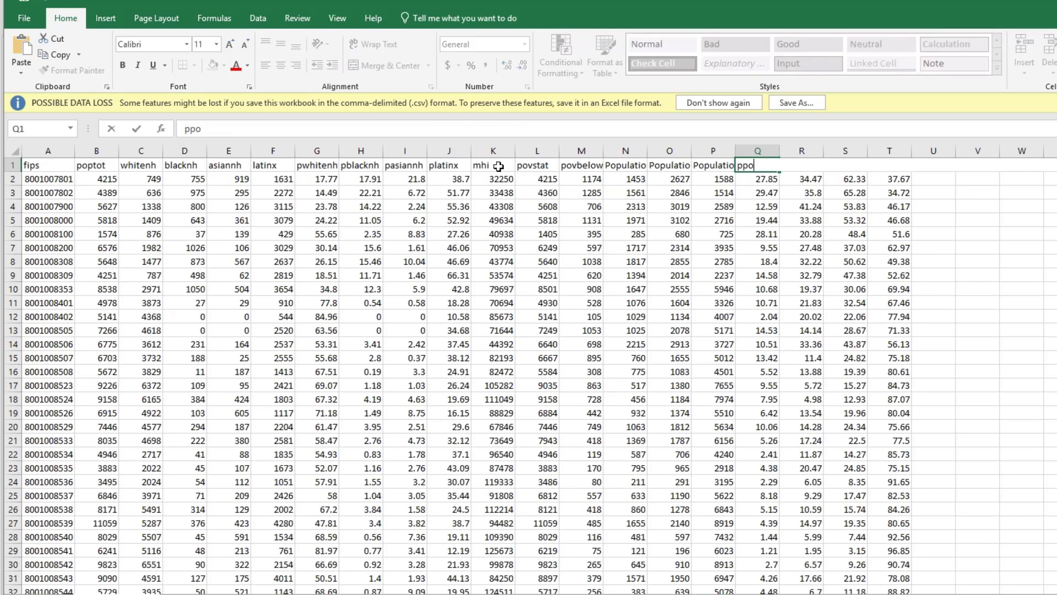
key(Tab)
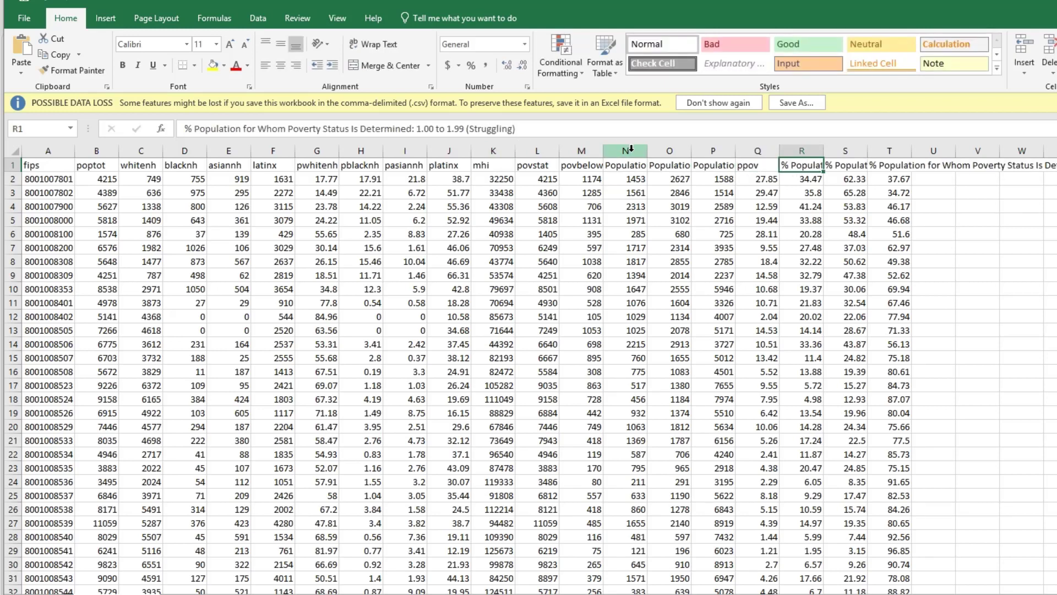
- Delete the leftover extra columns N through P and O through R
drag(628, 149, 802, 151)
right_click(642, 223)
click(666, 315)
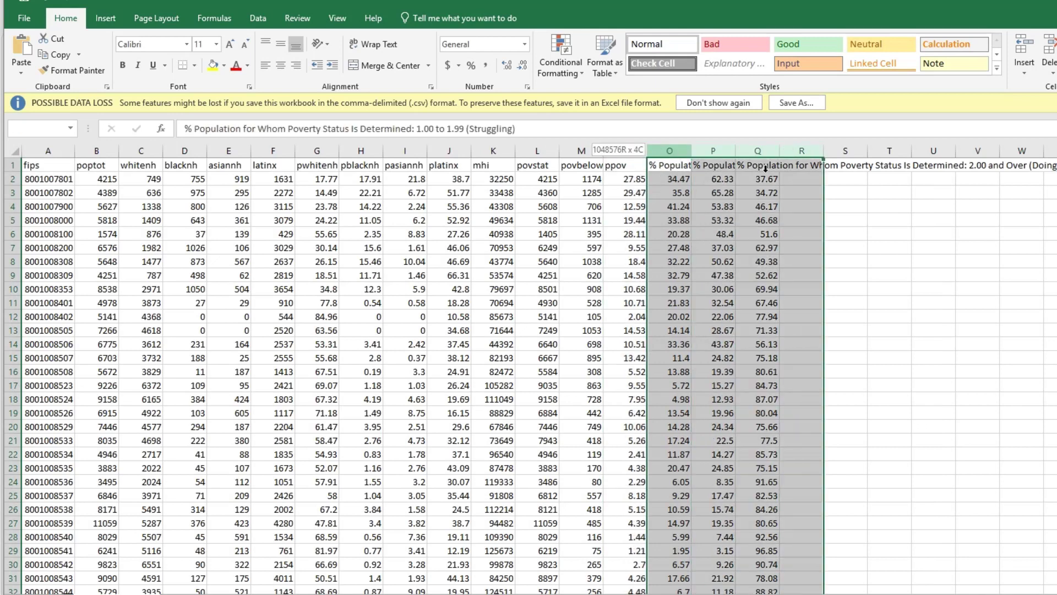
right_click(710, 223)
click(741, 337)
click(493, 248)
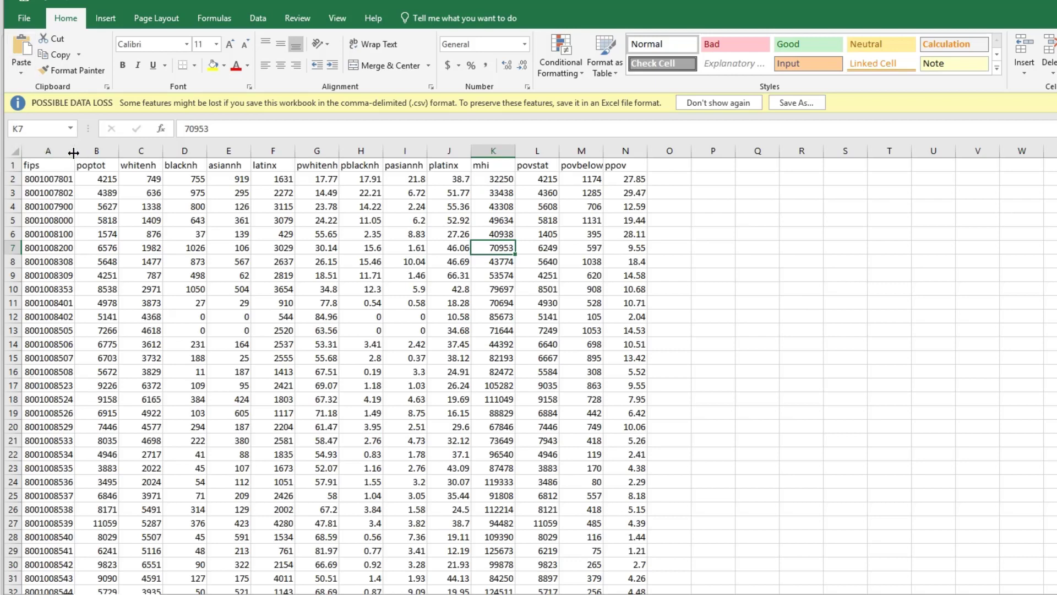
- Save the sheet as CSV 'acs19cotrcts' in Students > personal folder > Play
click(25, 19)
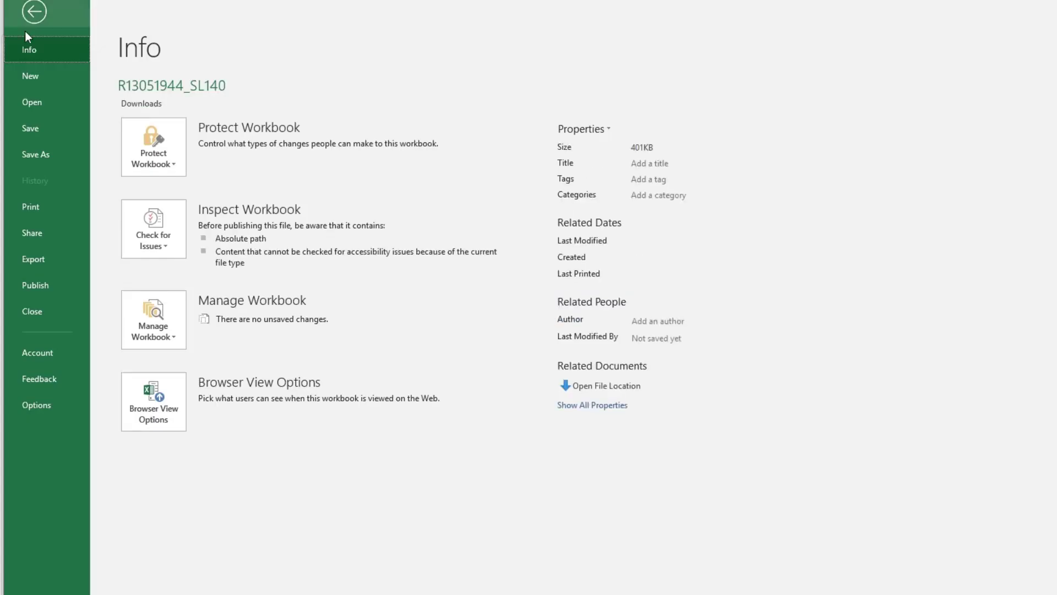
click(41, 153)
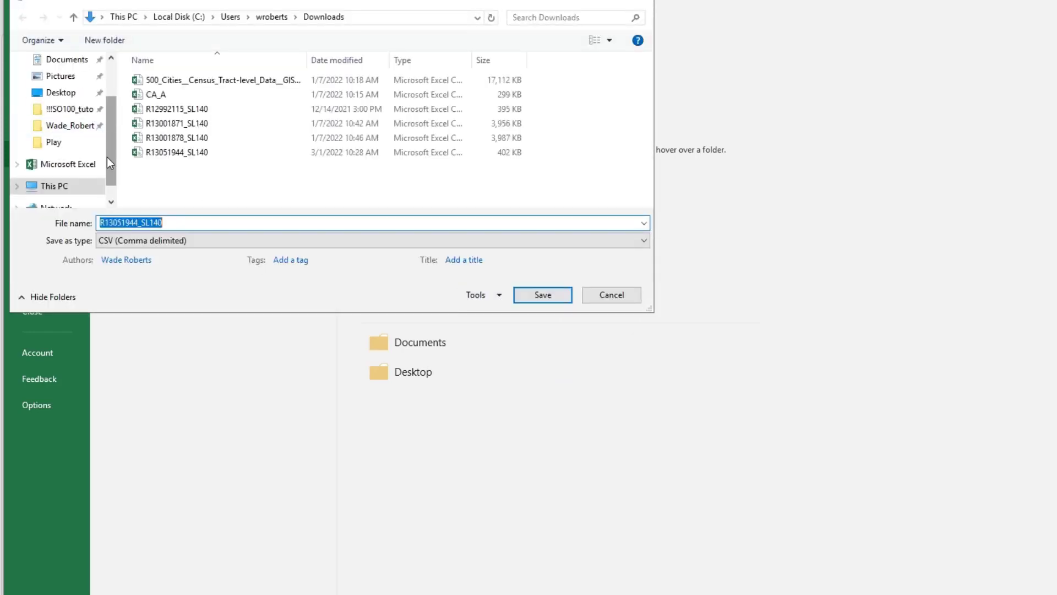
scroll(57, 159, down, 1)
click(55, 169)
scroll(232, 175, down, 5)
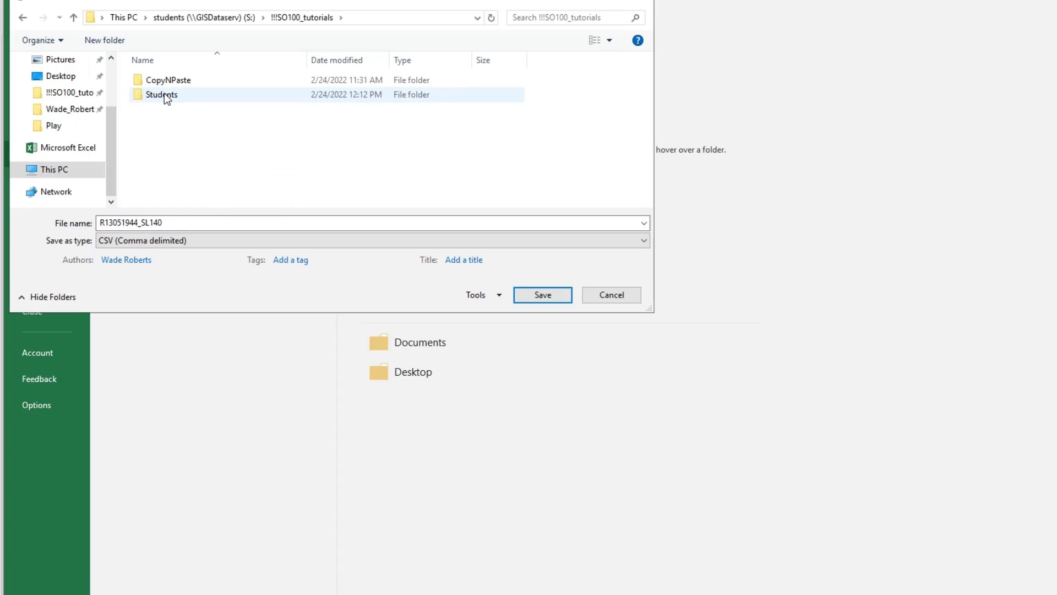
double_click(164, 94)
double_click(164, 82)
click(161, 93)
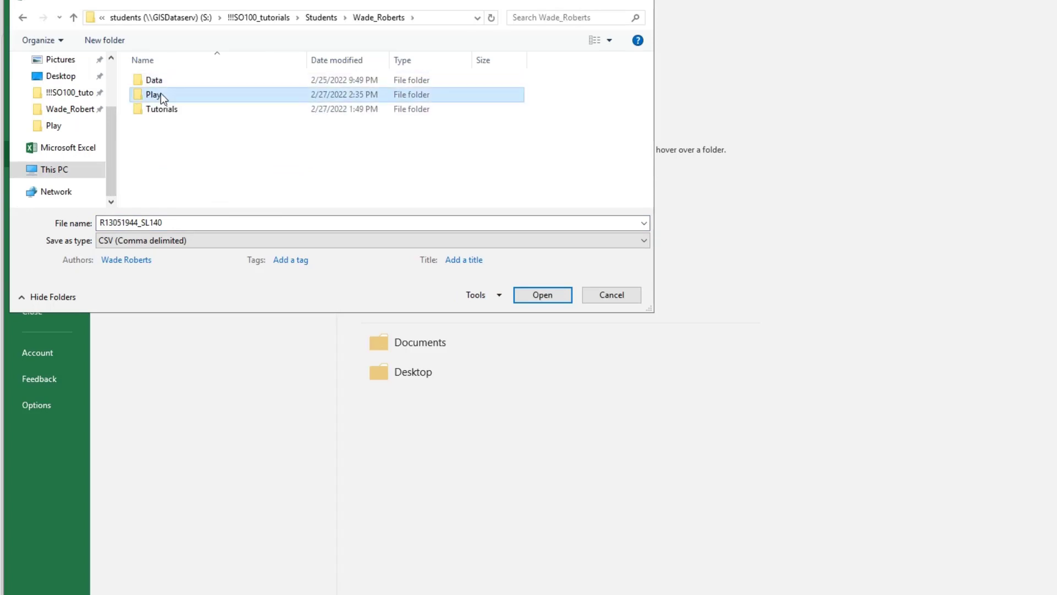
double_click(161, 93)
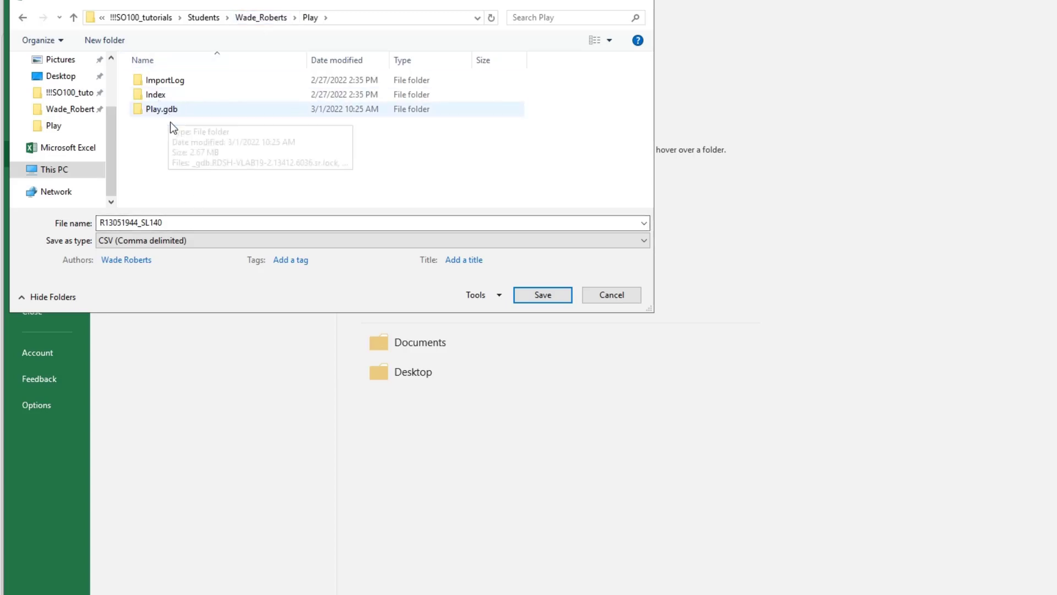
drag(184, 222, 70, 223)
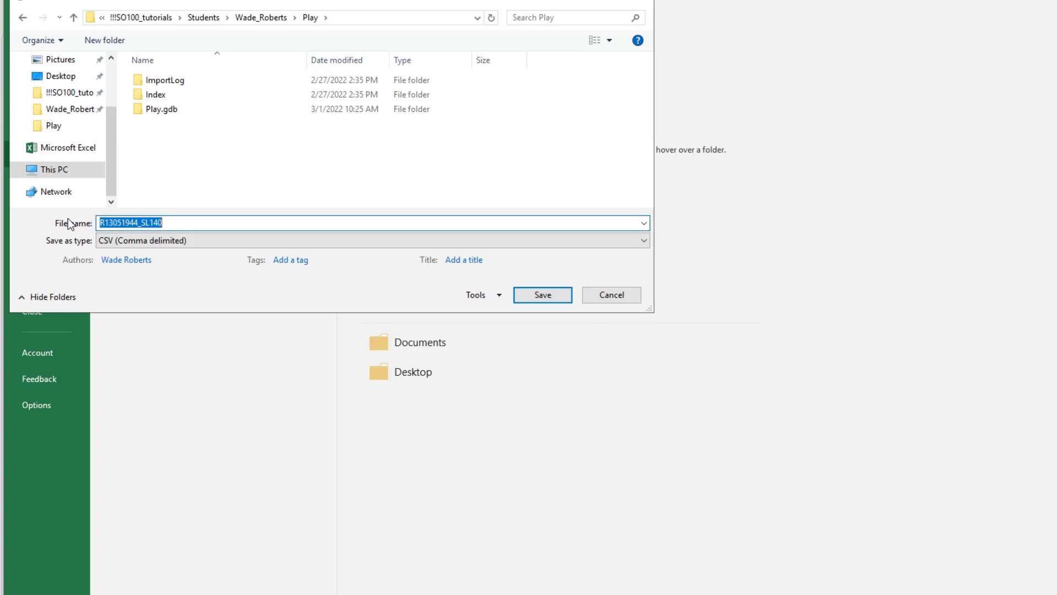
text(acs19)
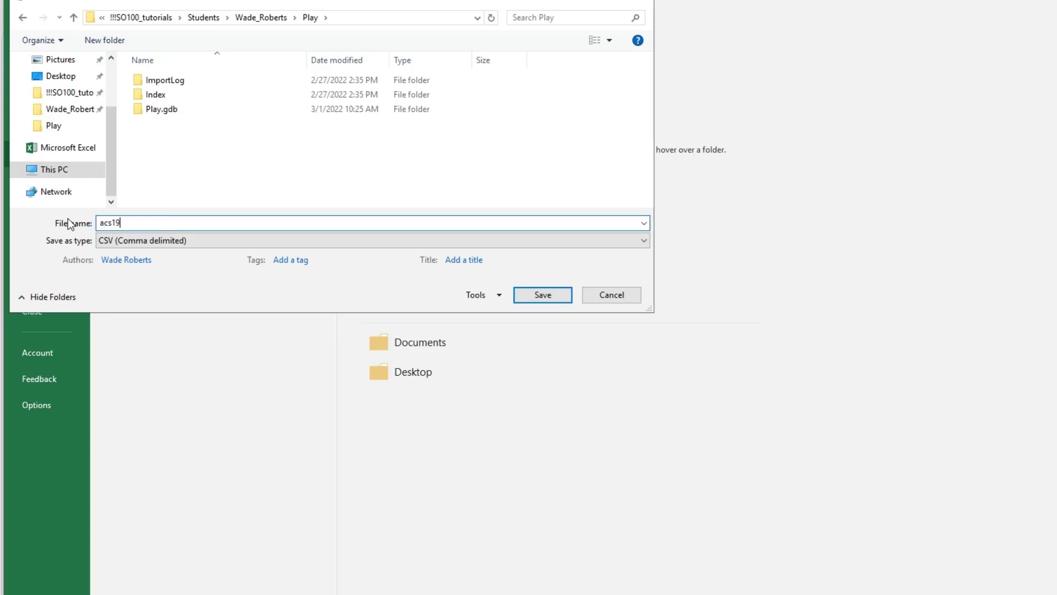
text(cotrcts)
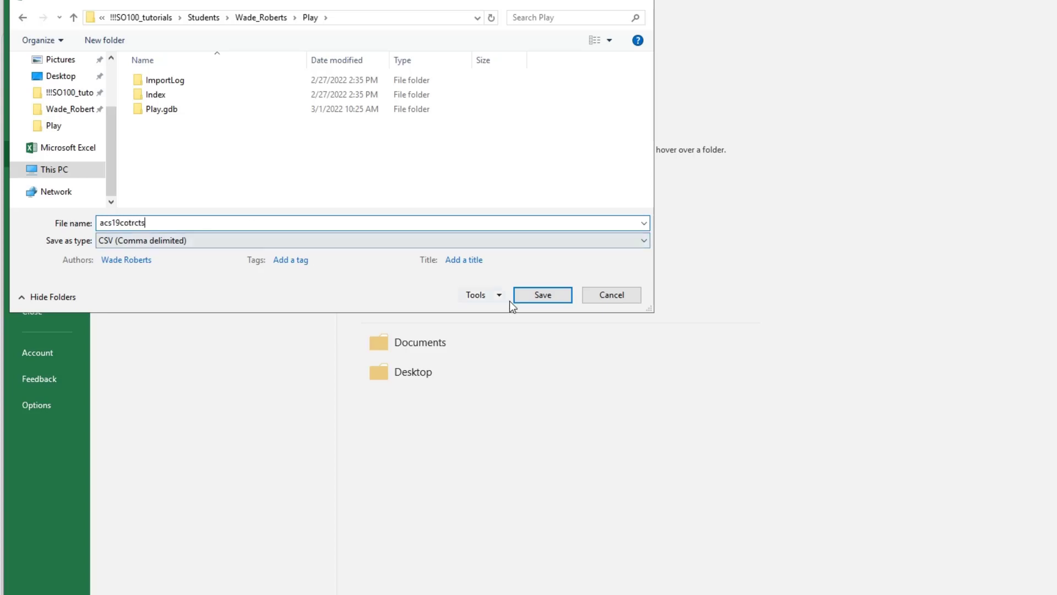
click(530, 298)
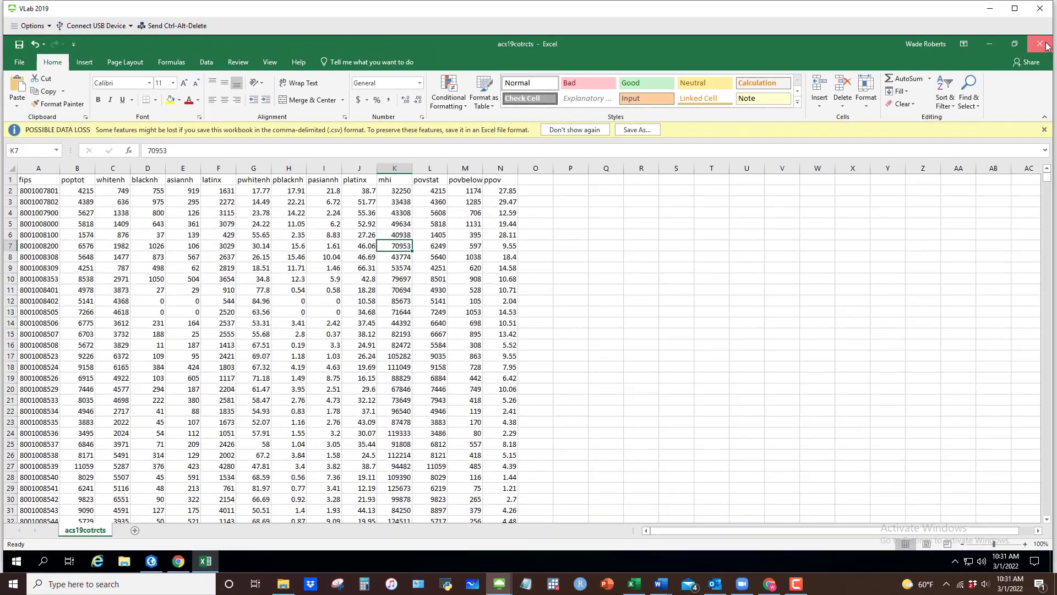
- Return to ArcGIS Pro and show the Play folder in the Catalog pane
key(alt+Tab)
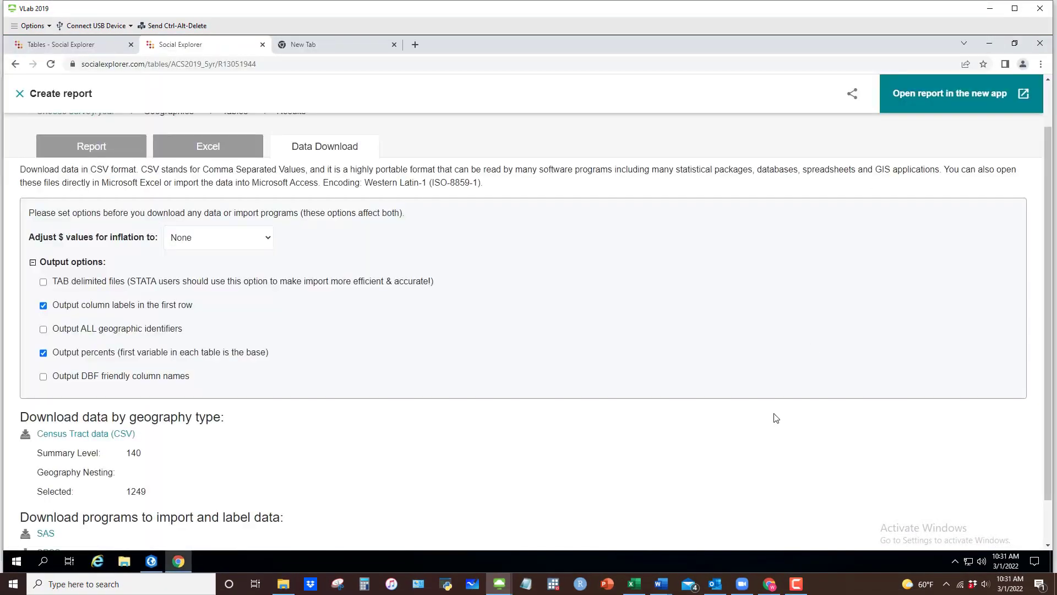
click(155, 560)
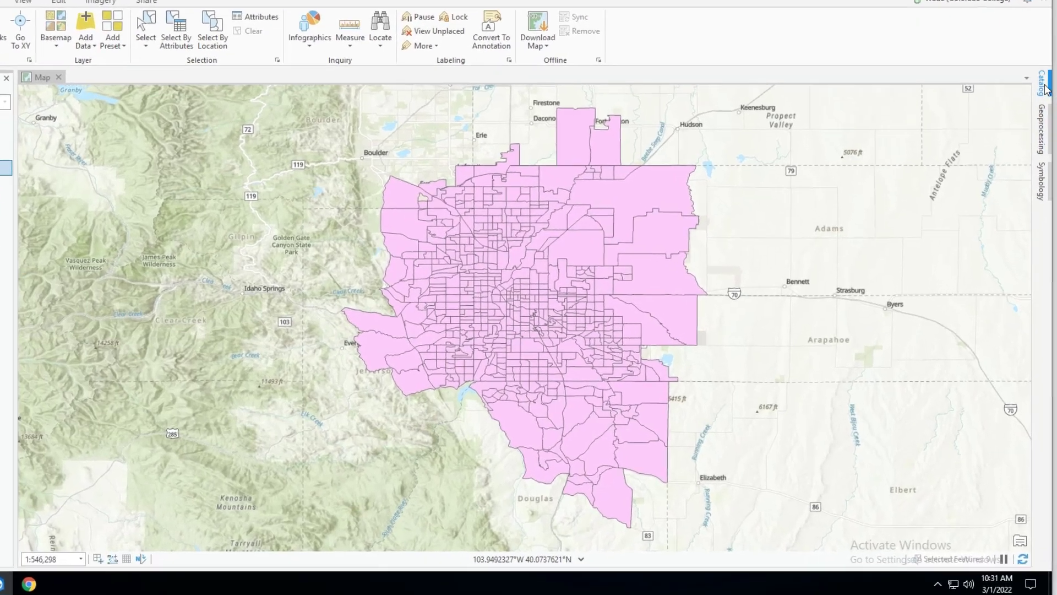
click(1045, 136)
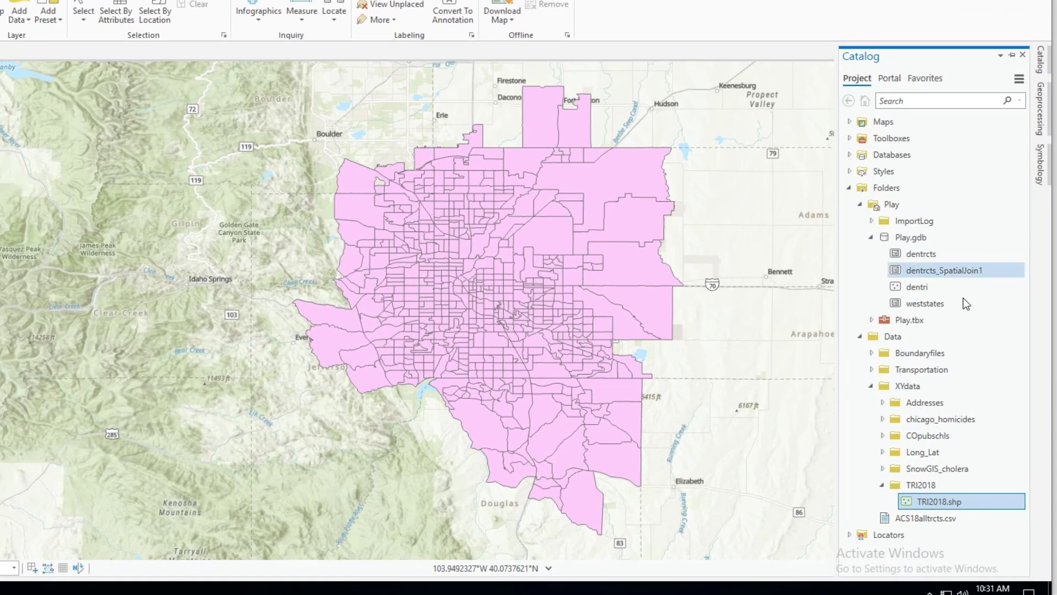
click(887, 205)
click(848, 189)
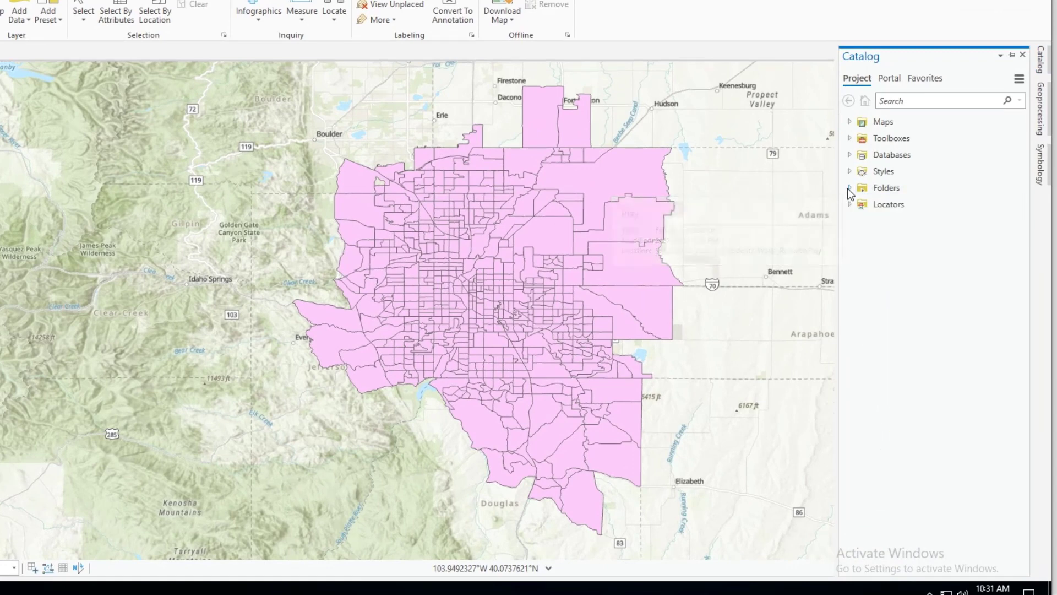
click(848, 188)
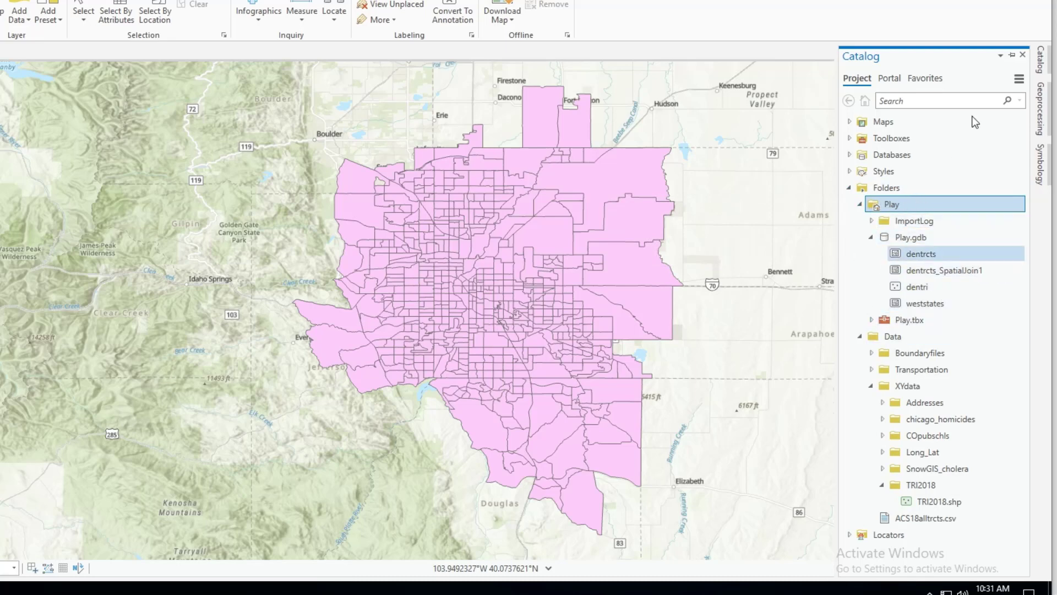
- Refresh the Catalog and drag acs19cotrcts.csv onto the map
click(1019, 80)
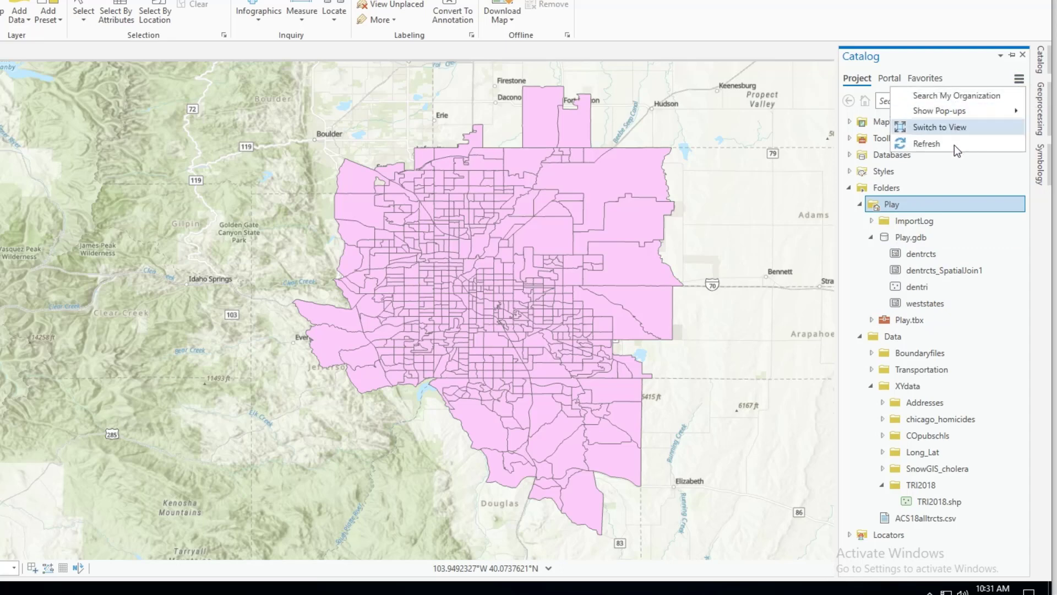
click(931, 145)
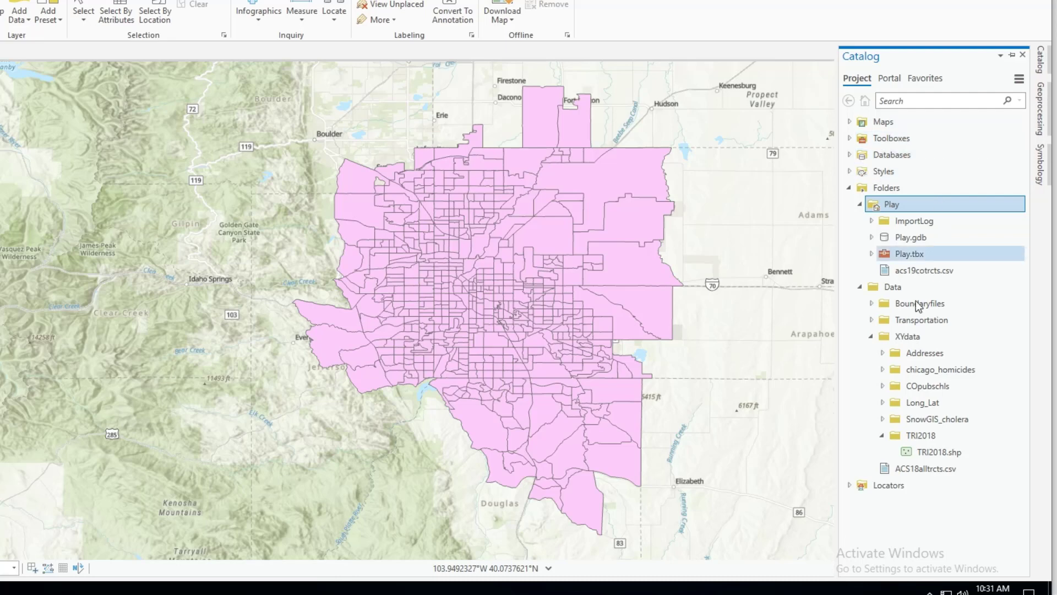
mouse_move(917, 275)
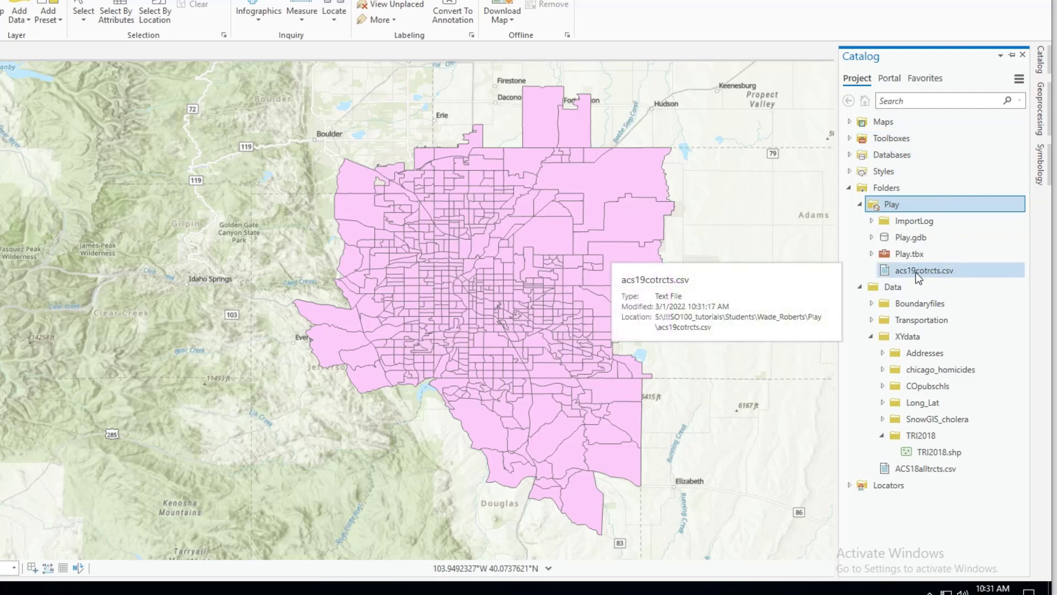
drag(916, 272, 318, 317)
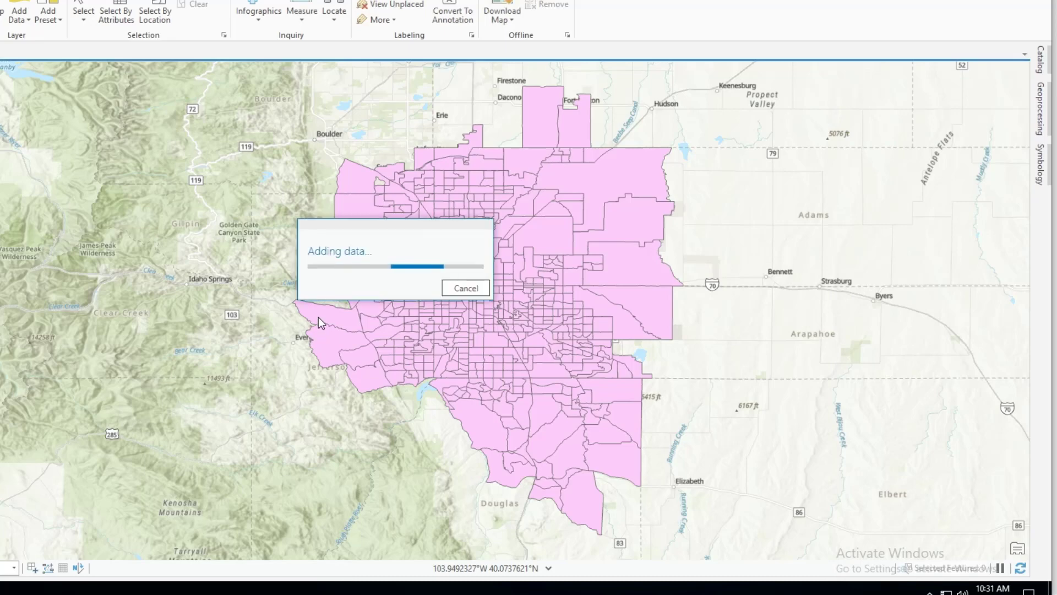